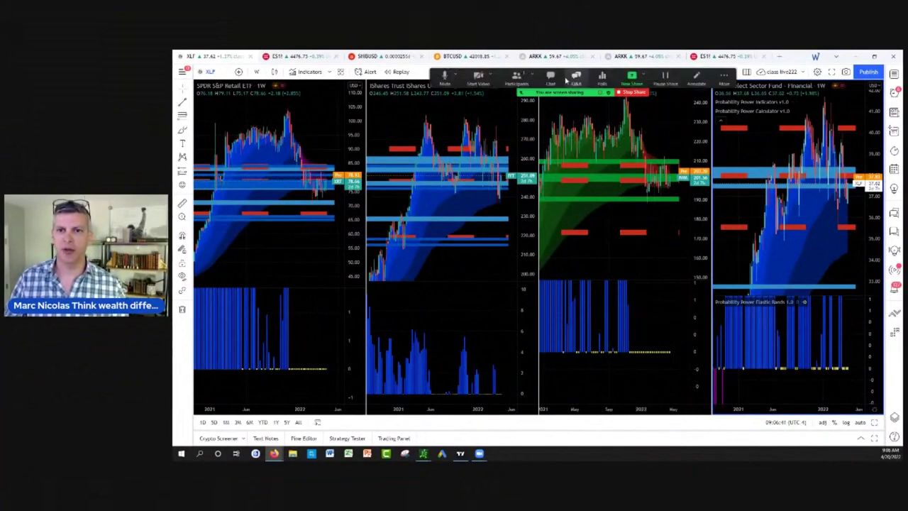
- With Zoom's Draw tool, sketch a yellow zigzag on the third chart and handwrite Friday/Monday
left_click(696, 75)
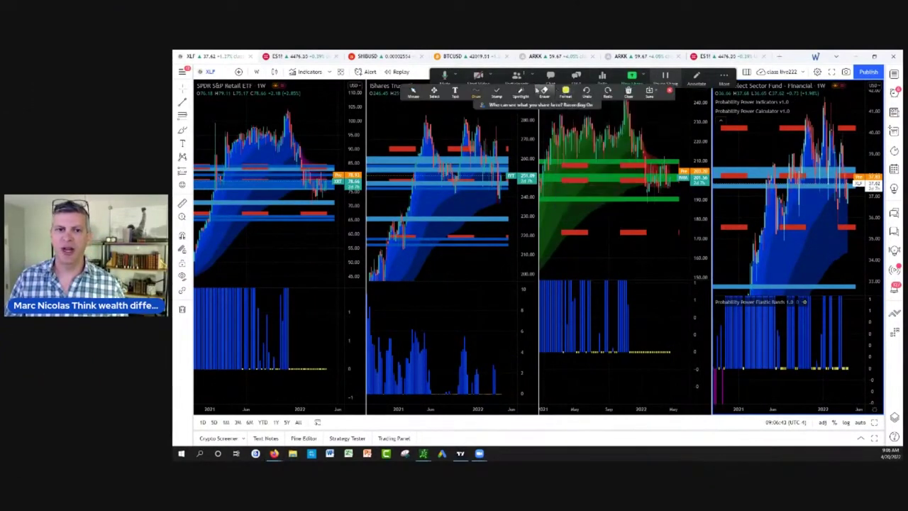
left_click(476, 92)
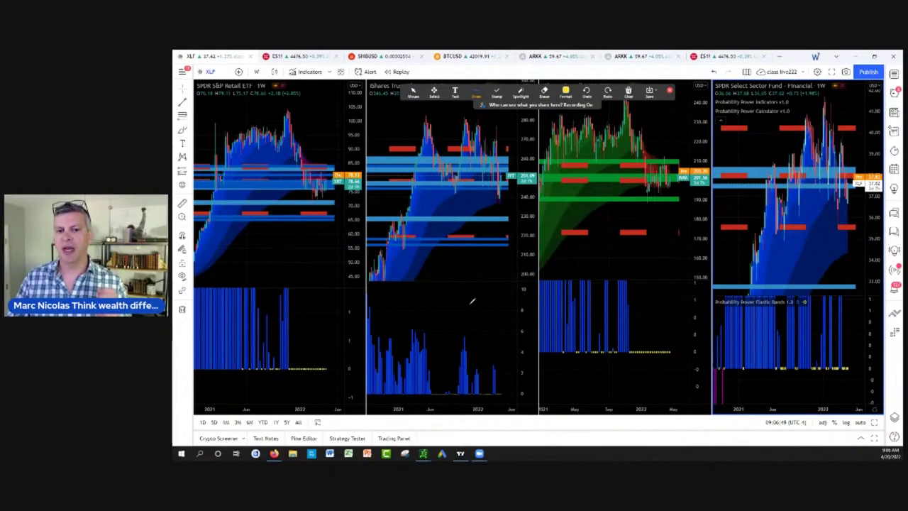
left_click_drag(530, 294, 691, 287)
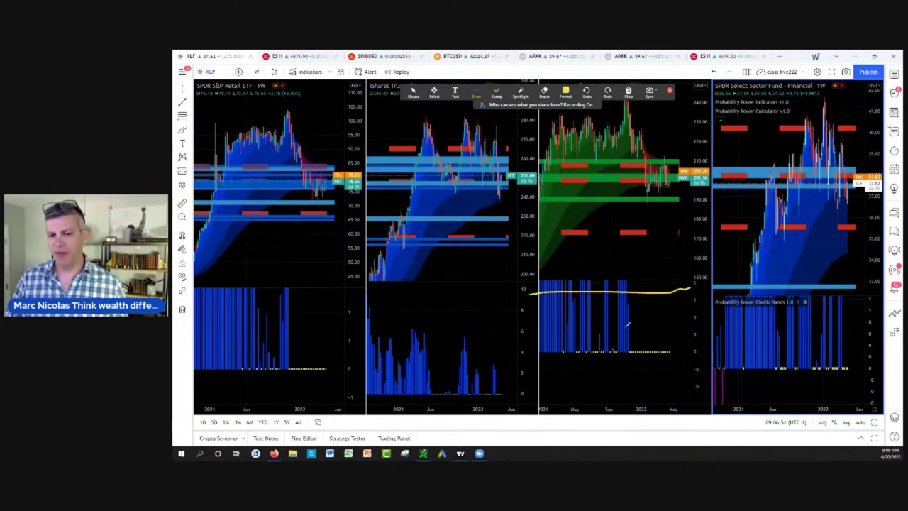
left_click_drag(520, 361, 667, 363)
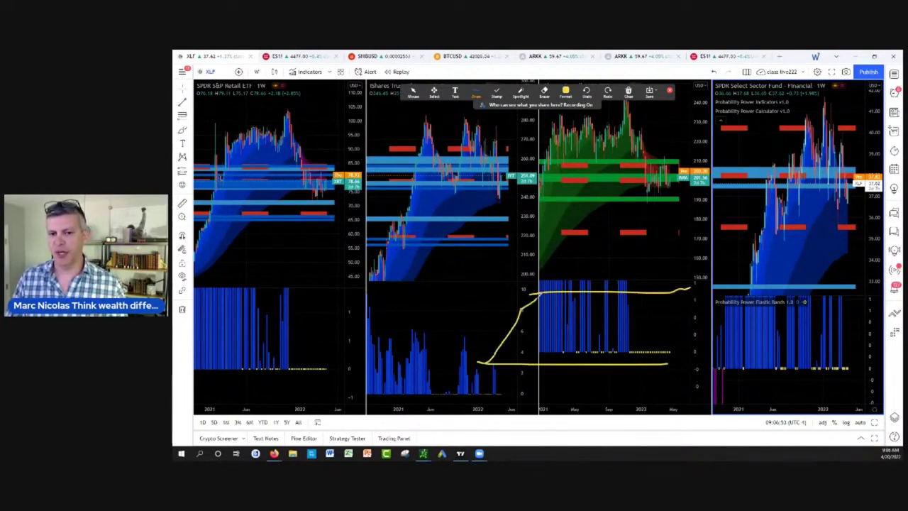
left_click_drag(571, 295, 697, 349)
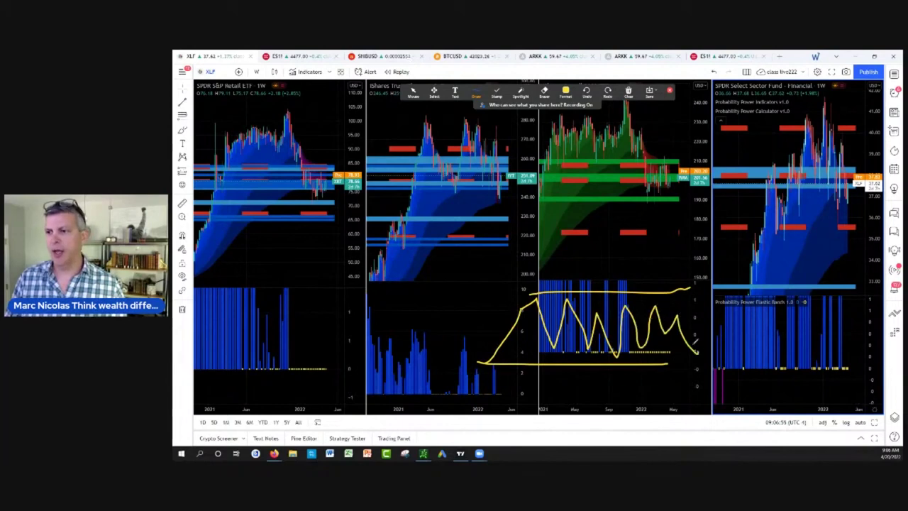
mouse_move(604, 269)
left_mouse_down()
mouse_move(592, 244)
mouse_move(688, 288)
mouse_move(711, 223)
left_mouse_up()
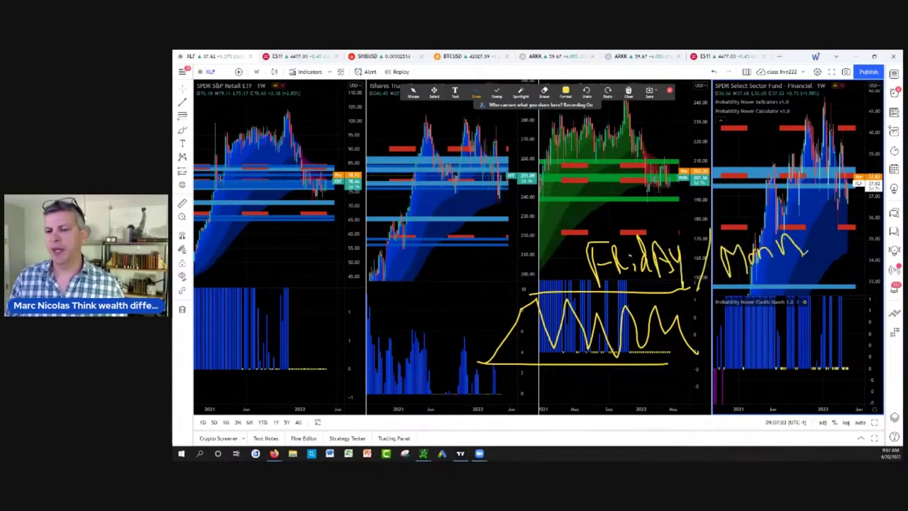
left_click_drag(810, 231, 823, 273)
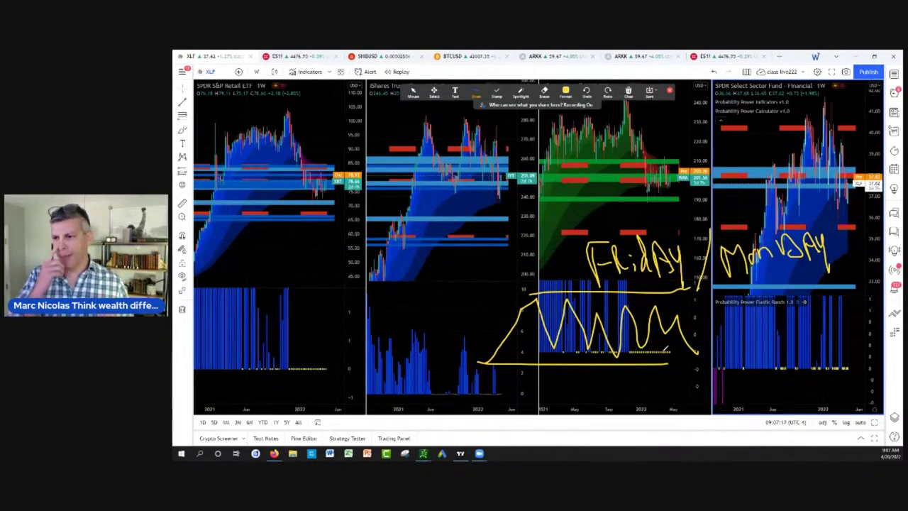
- Wipe every yellow annotation using Zoom's Clear All Drawings
left_click(629, 91)
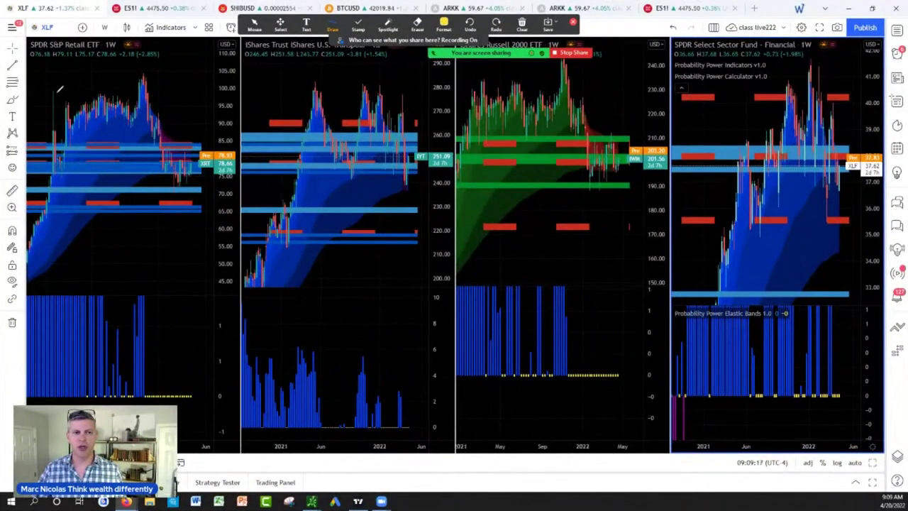
- Draw a horizontal line near the top and a diagonal down the retail ETF chart
left_click_drag(50, 91, 102, 89)
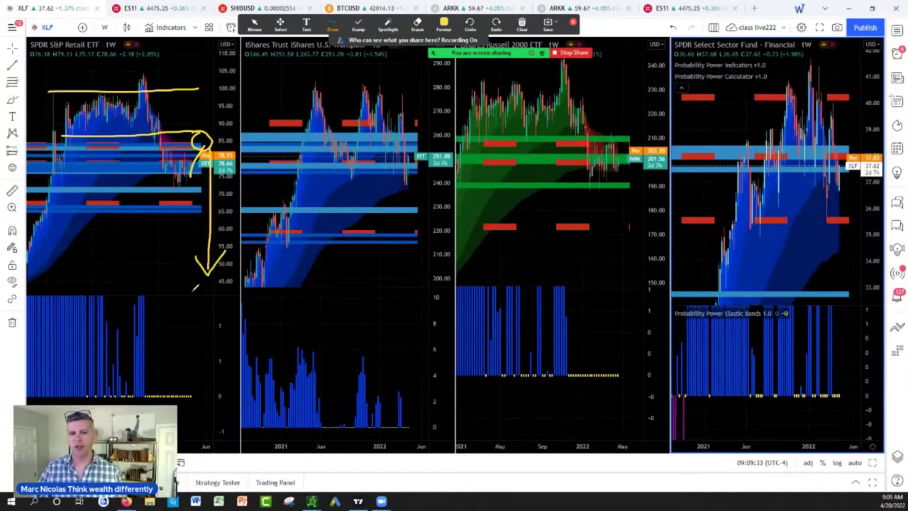
left_click_drag(124, 77, 221, 139)
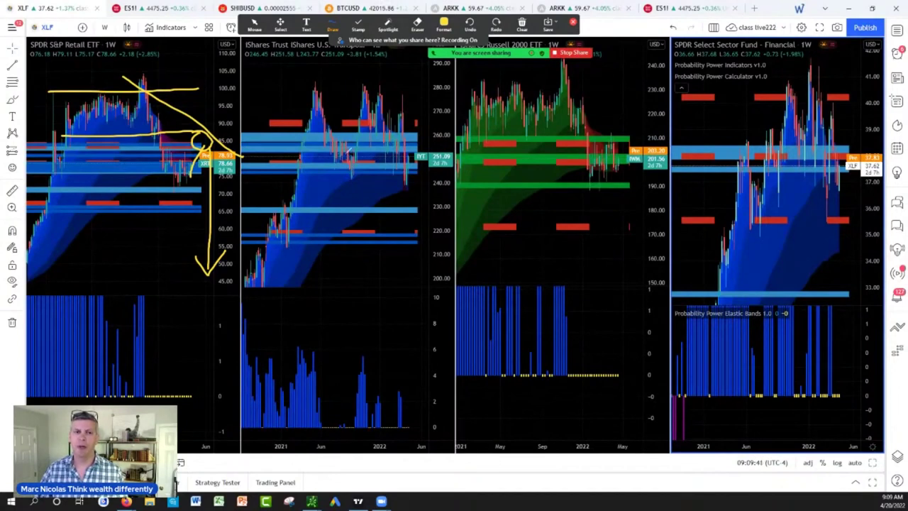
- Move the annotation toolbar aside and sketch rising peaks over a base line on IYT
left_click_drag(399, 29, 454, 11)
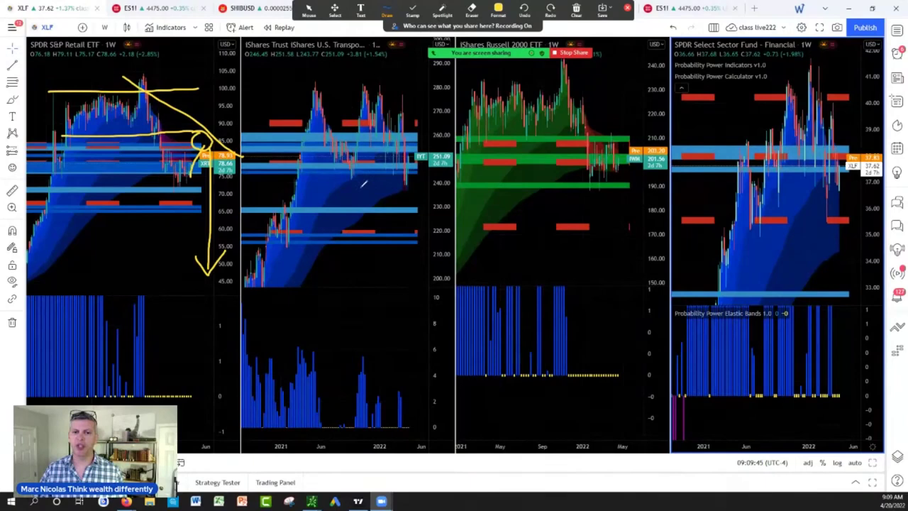
left_click_drag(275, 186, 301, 128)
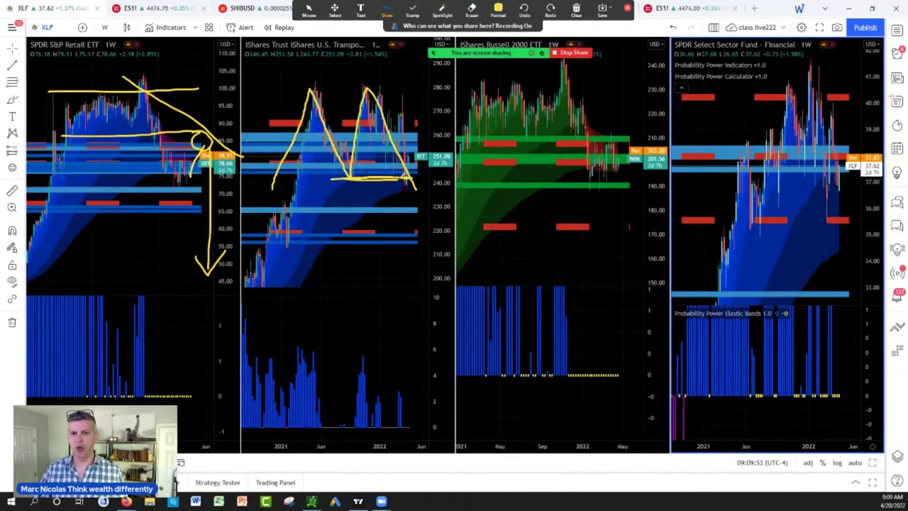
left_click_drag(440, 177, 287, 181)
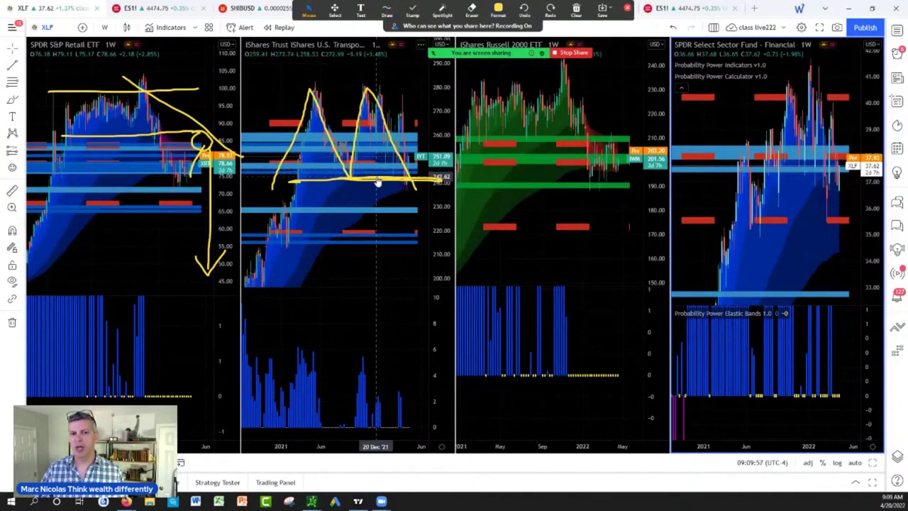
- Pick a pen style and add a stroke, a 265 note and a falling diagonal on IYT
left_click(379, 172)
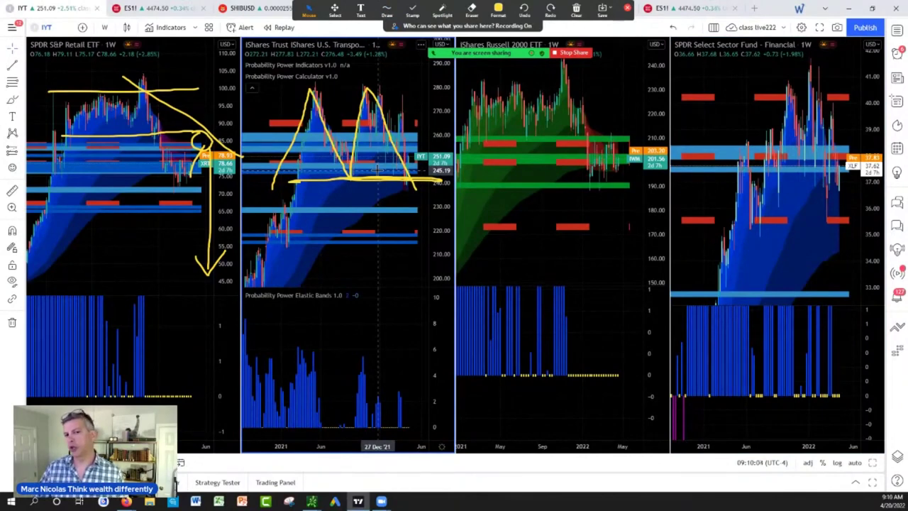
left_click(387, 10)
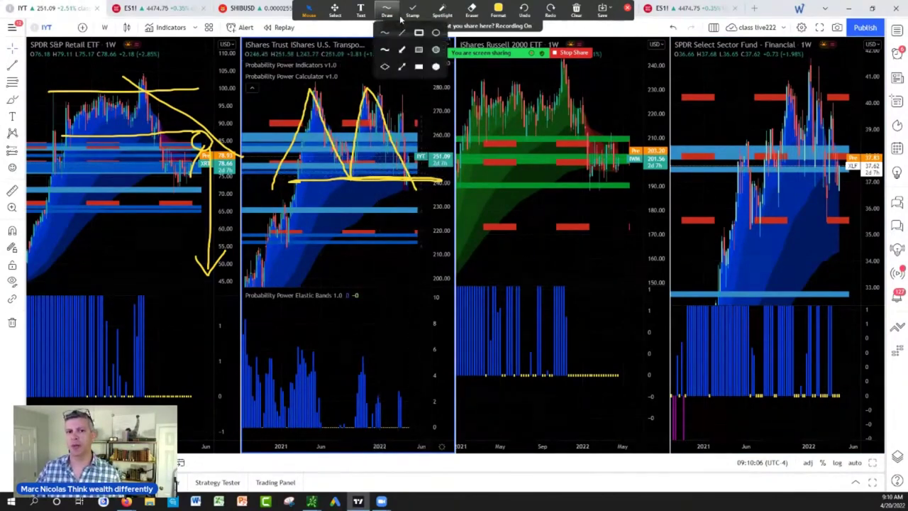
left_click(402, 32)
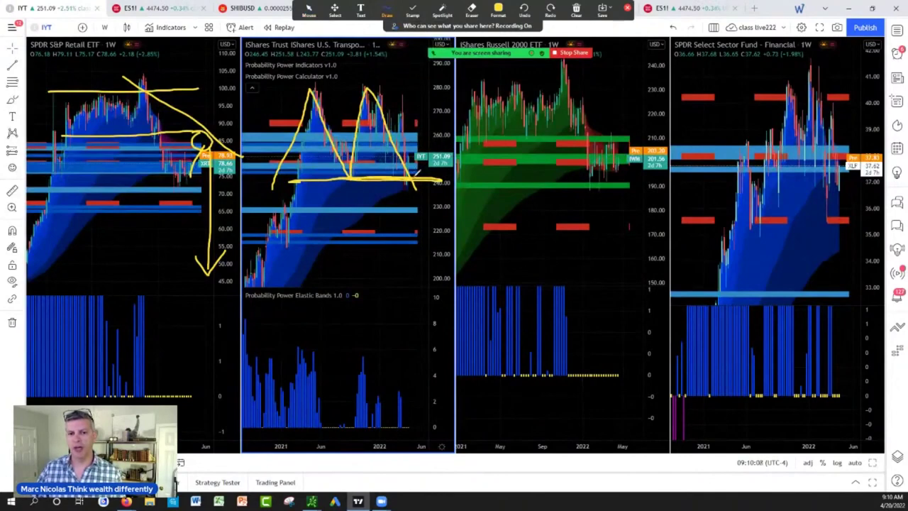
left_click_drag(417, 177, 426, 126)
left_click(412, 25)
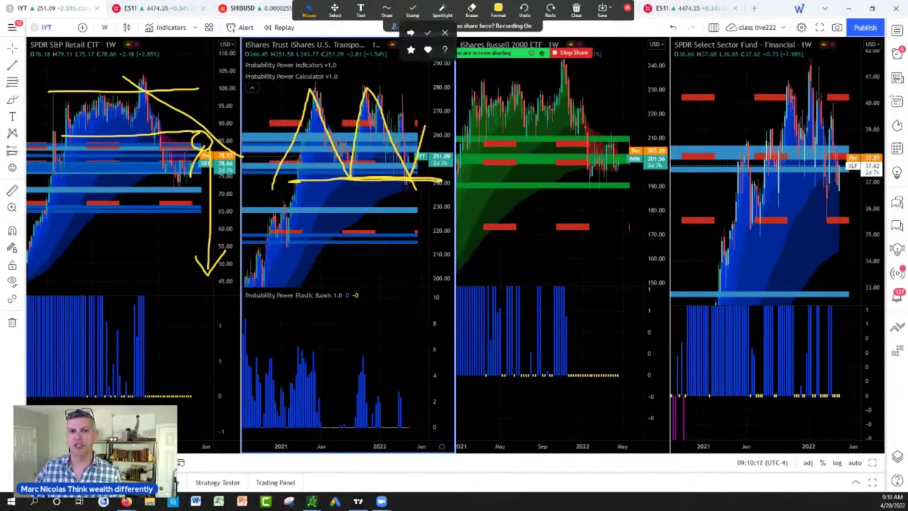
left_click(387, 10)
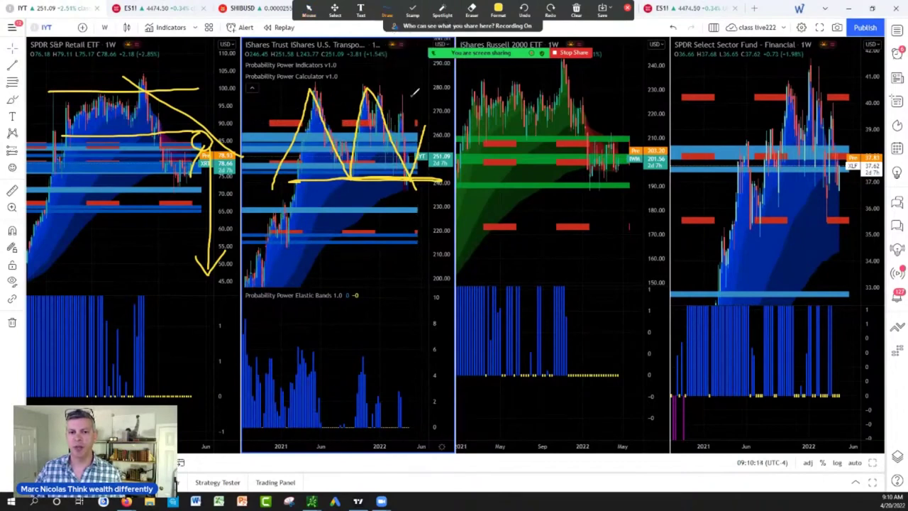
mouse_move(412, 91)
left_mouse_down()
mouse_move(426, 114)
mouse_move(450, 101)
mouse_move(409, 92)
left_mouse_up()
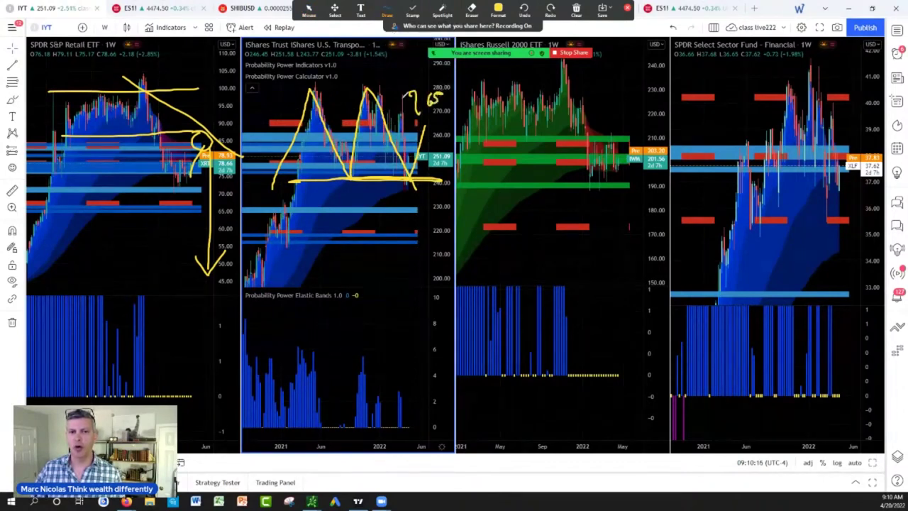
left_click_drag(363, 71, 461, 134)
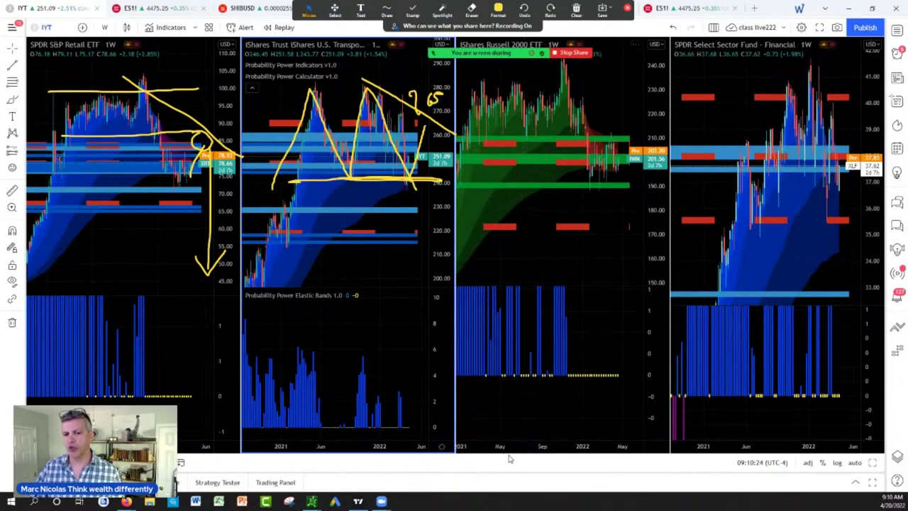
scroll(528, 445, "down", 5)
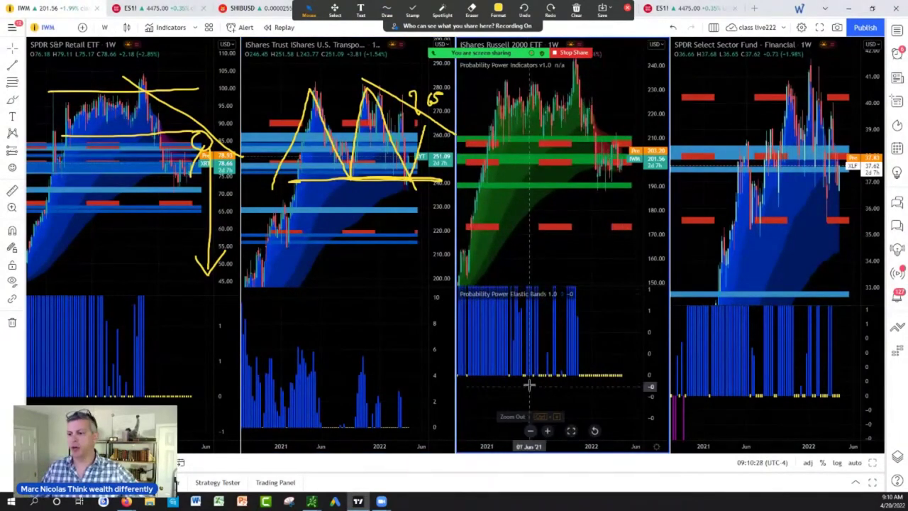
- Sketch peaks and two horizontal levels on the Russell 2000 chart, then exit drawing mode
left_click(387, 10)
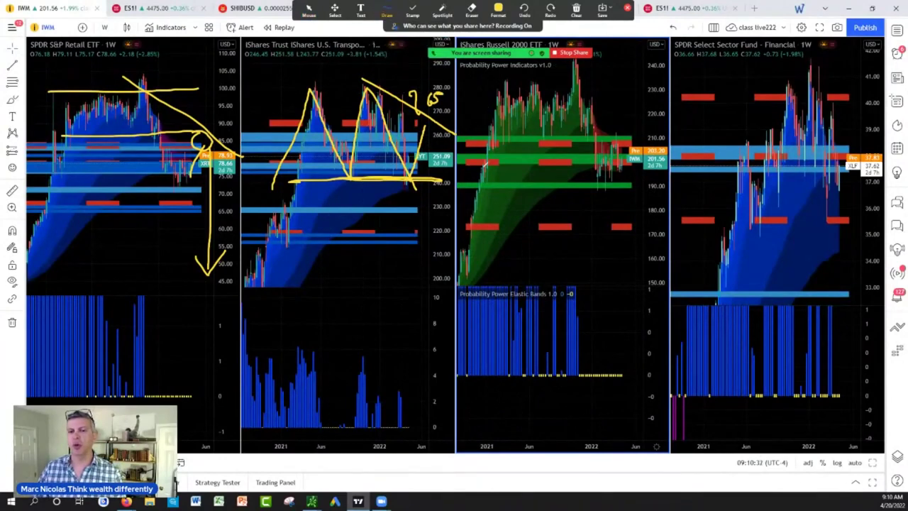
mouse_move(482, 167)
left_mouse_down()
mouse_move(612, 146)
mouse_move(630, 186)
mouse_move(630, 133)
left_mouse_up()
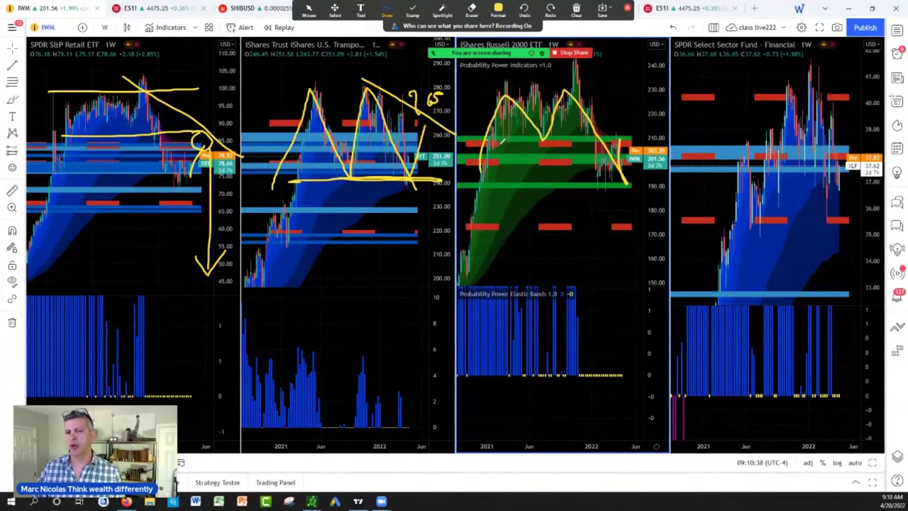
mouse_move(482, 141)
left_mouse_down()
mouse_move(645, 140)
mouse_move(497, 137)
left_mouse_up()
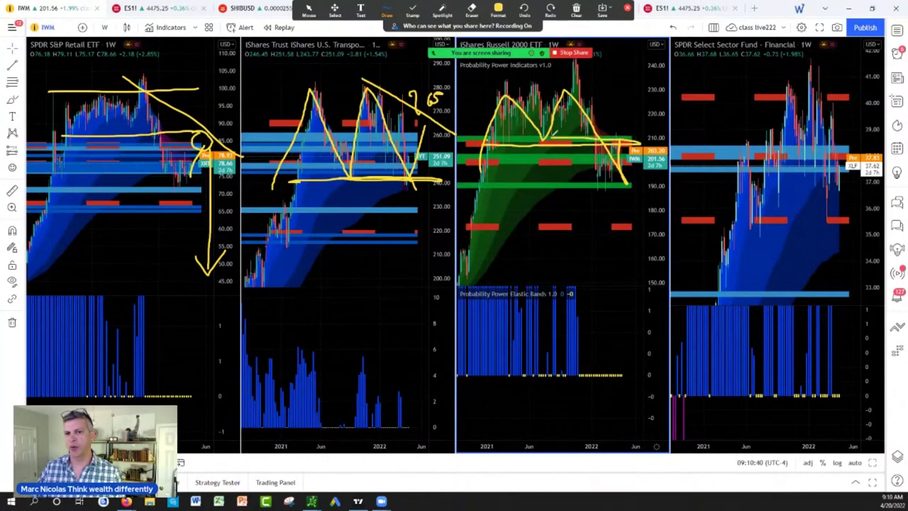
left_click_drag(568, 141, 609, 136)
mouse_move(505, 183)
left_mouse_down()
mouse_move(667, 185)
mouse_move(525, 181)
left_mouse_up()
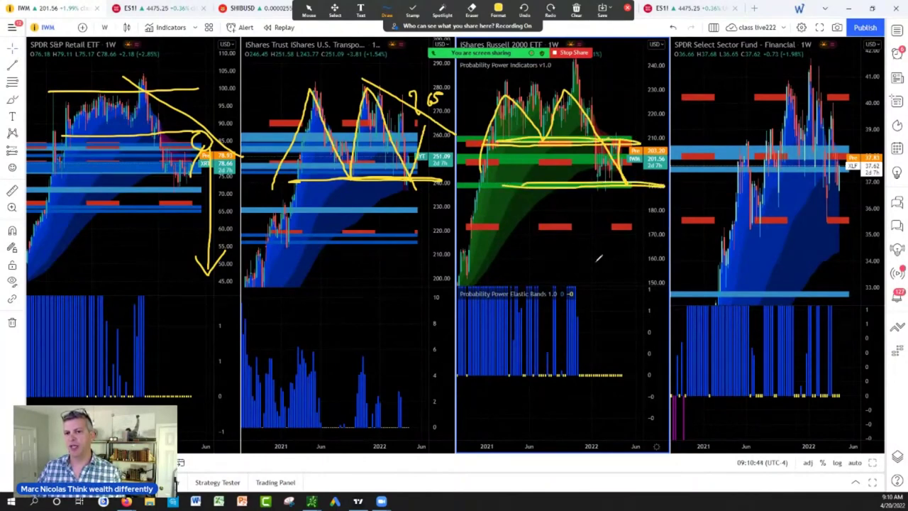
key("ctrl+alt+shift+m")
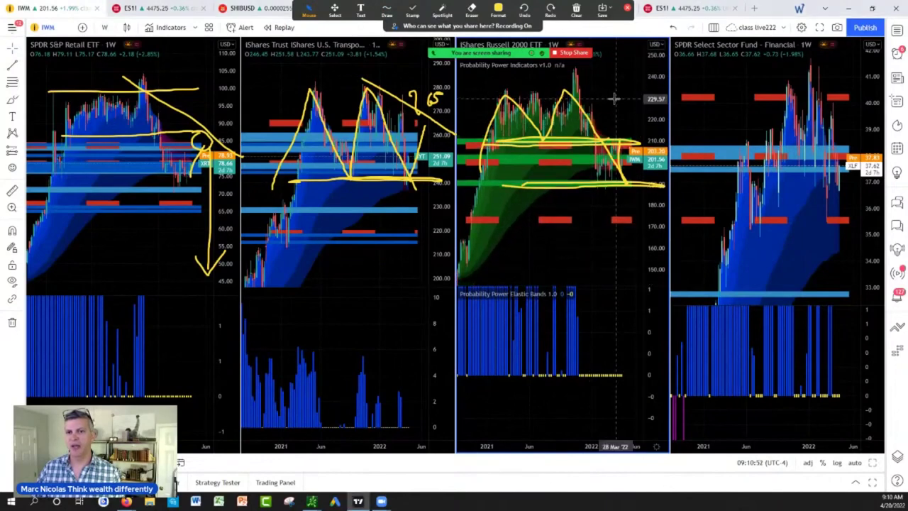
- Draw a 230 level line near the Russell 2000 top and write 210 below it
left_click(387, 8)
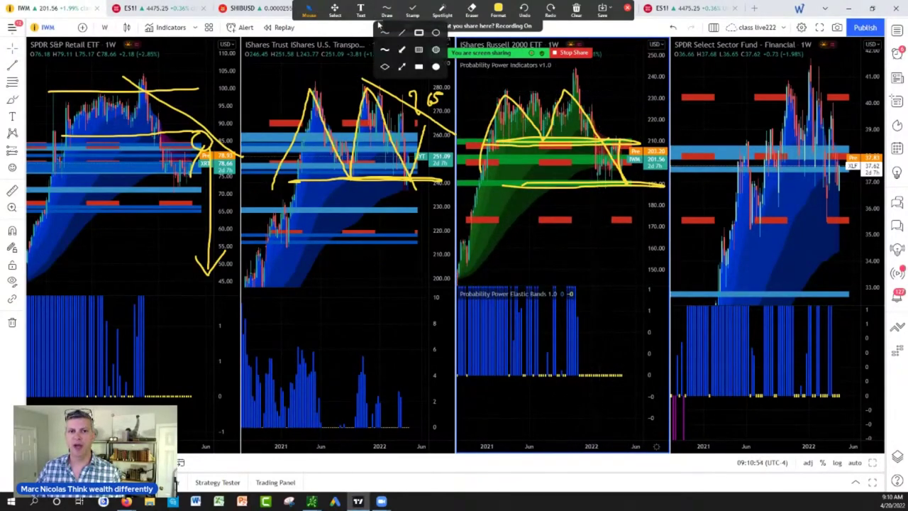
left_click(384, 32)
mouse_move(500, 92)
left_mouse_down()
mouse_move(664, 96)
mouse_move(636, 84)
left_mouse_up()
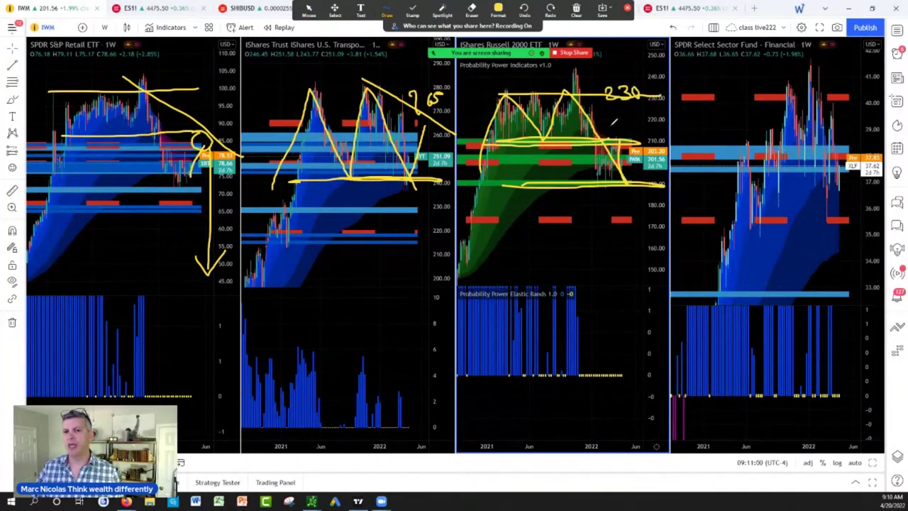
mouse_move(607, 120)
left_mouse_down()
mouse_move(627, 138)
mouse_move(635, 116)
left_mouse_up()
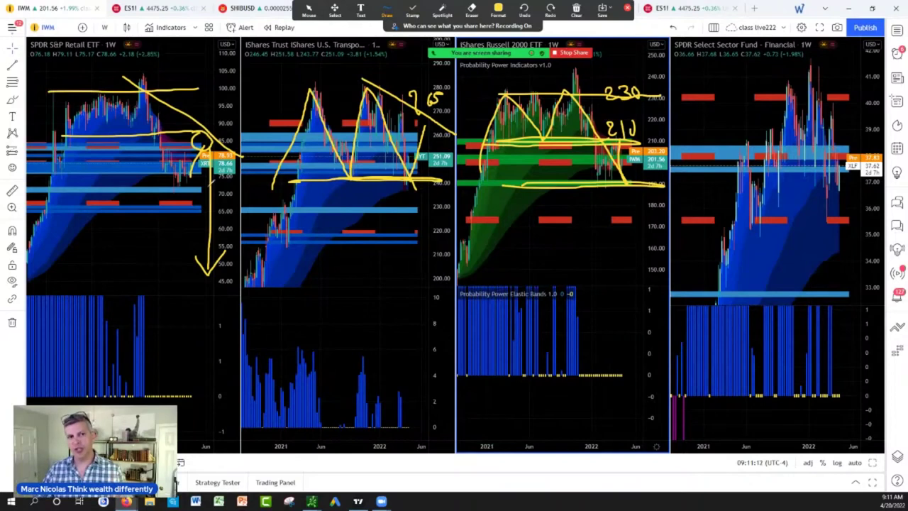
- Circle the titles of all four ETF charts
left_click_drag(61, 33, 100, 29)
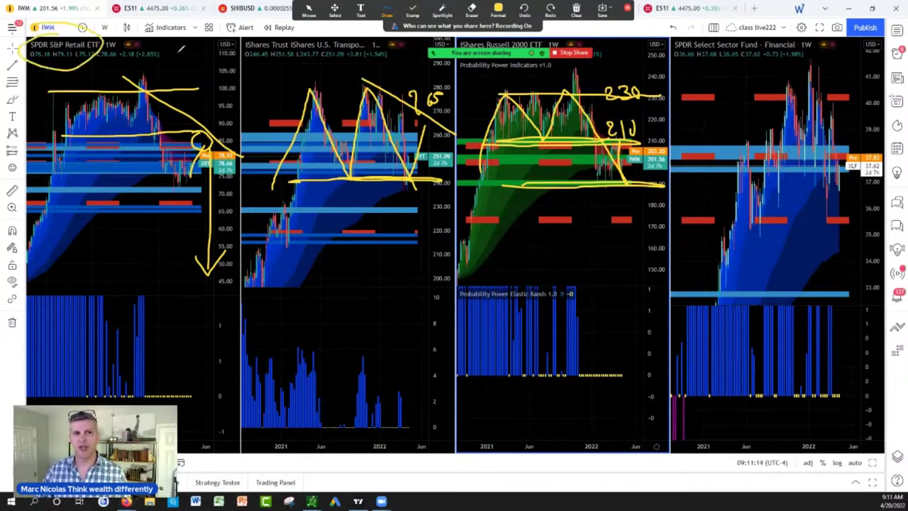
left_click_drag(298, 34, 284, 29)
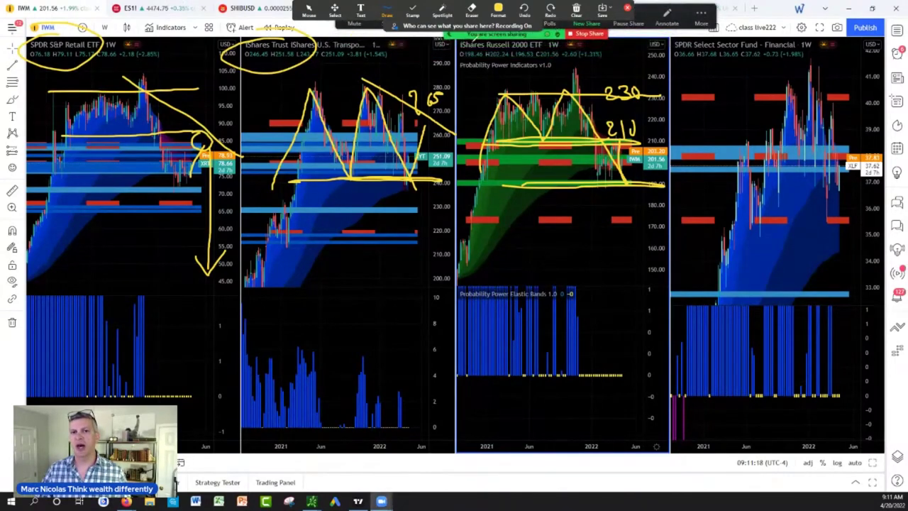
mouse_move(531, 65)
left_mouse_down()
mouse_move(454, 56)
mouse_move(482, 41)
left_mouse_up()
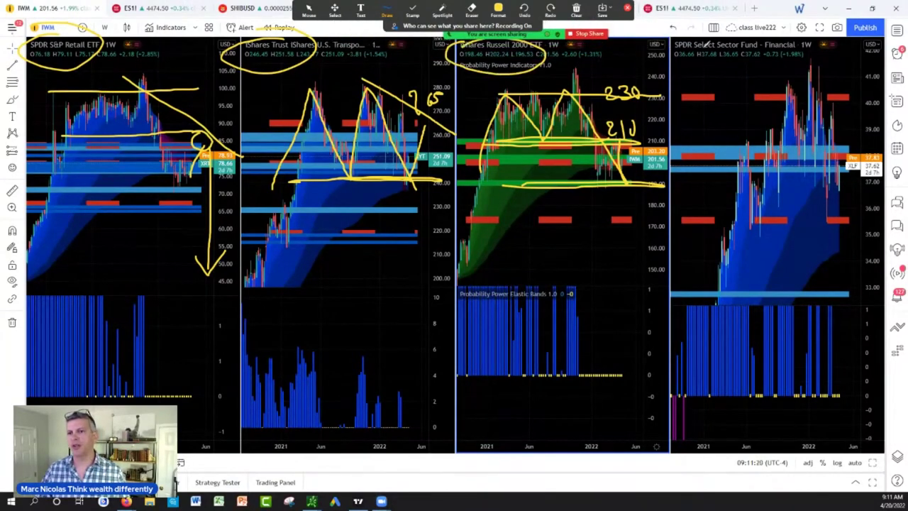
mouse_move(702, 41)
left_mouse_down()
mouse_move(663, 44)
mouse_move(759, 64)
mouse_move(660, 39)
left_mouse_up()
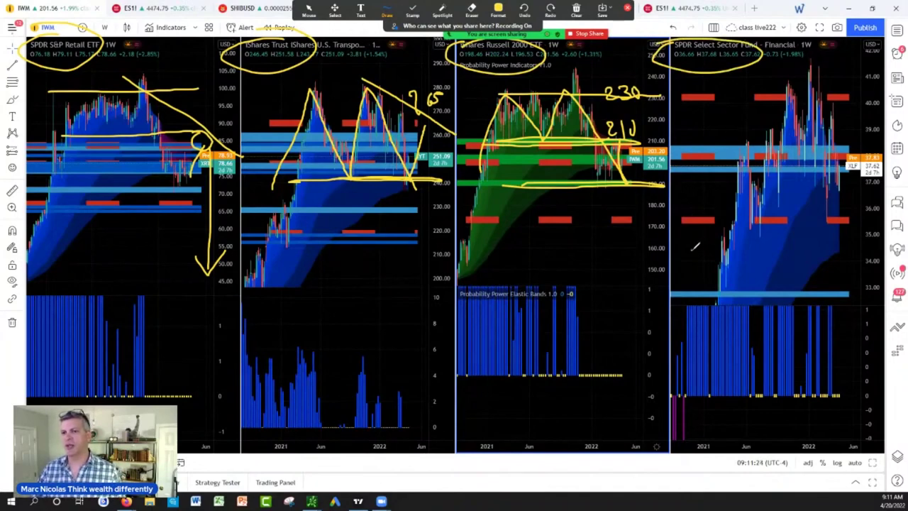
- Trace the price swing and circle the lows on the financials chart
mouse_move(695, 247)
left_mouse_down()
mouse_move(731, 178)
mouse_move(744, 181)
mouse_move(752, 227)
mouse_move(809, 115)
mouse_move(841, 228)
left_mouse_up()
left_click_drag(765, 219, 766, 220)
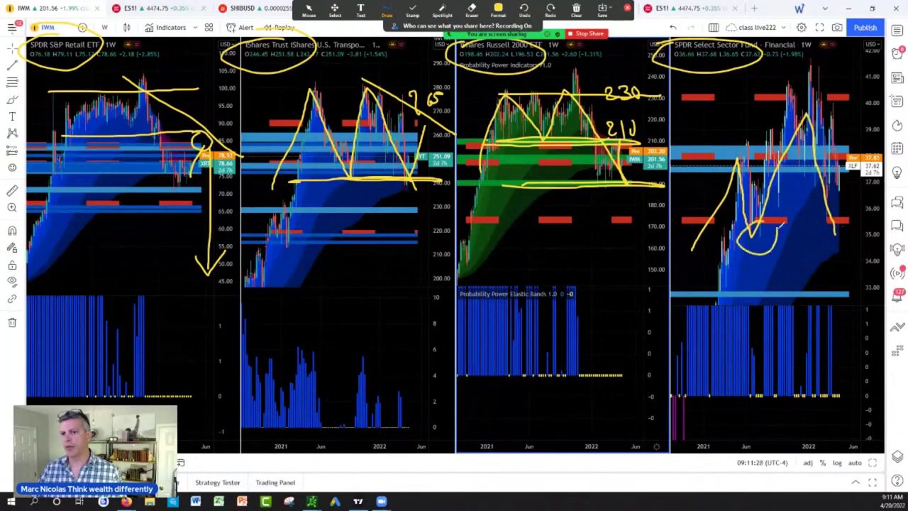
left_click_drag(837, 216, 850, 218)
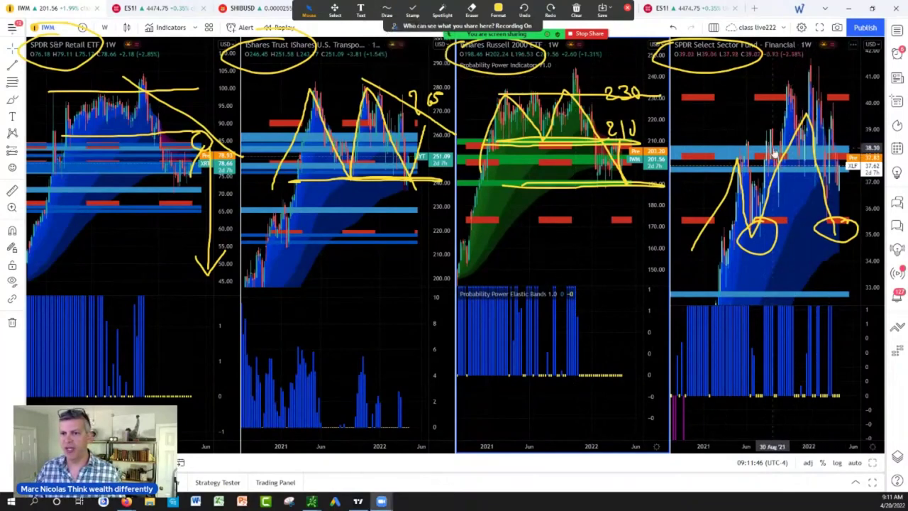
- Arc over the peak, recent high, rebound and first-low rise on the financials chart
left_click(386, 8)
left_click(397, 43)
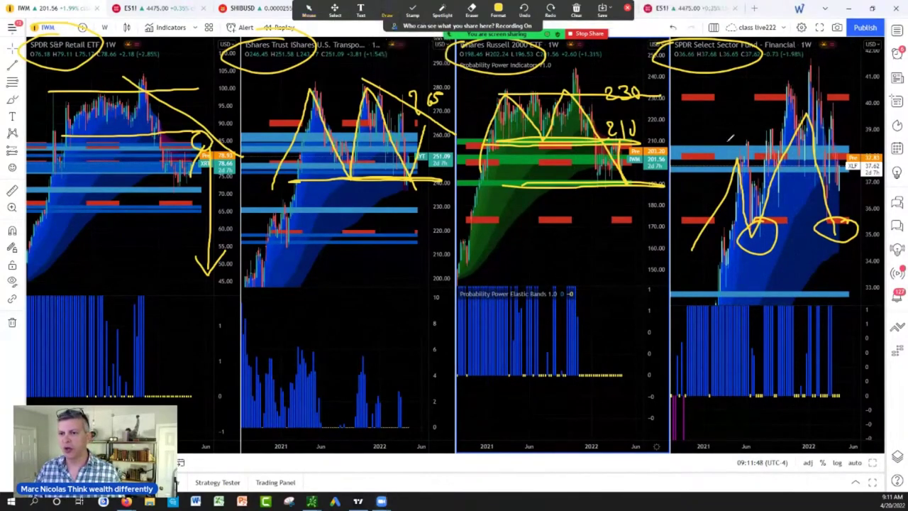
left_click_drag(727, 136, 779, 129)
mouse_move(809, 68)
left_mouse_down()
mouse_move(826, 71)
mouse_move(839, 94)
left_mouse_up()
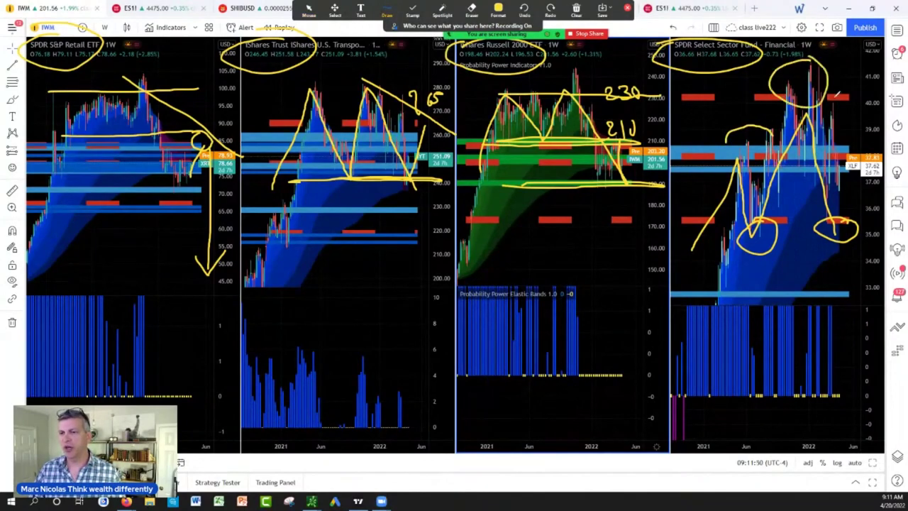
left_click_drag(823, 127, 871, 133)
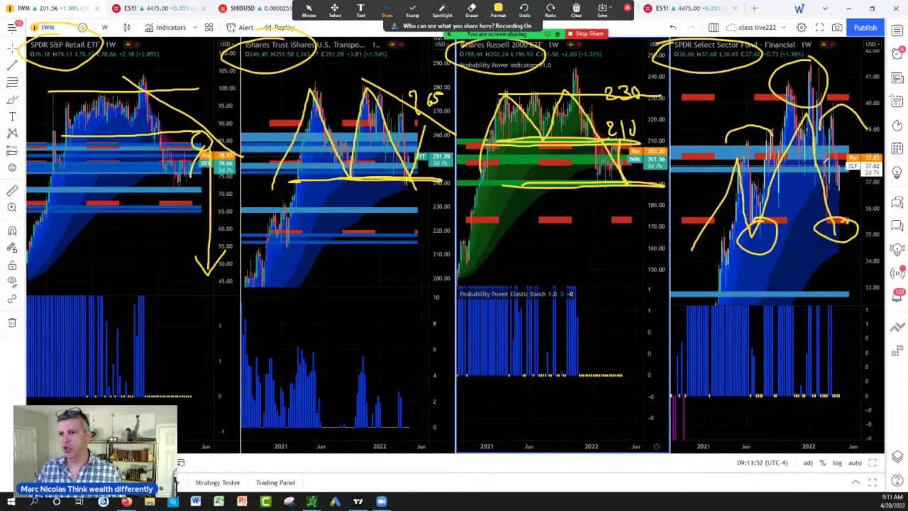
mouse_move(838, 173)
left_mouse_down()
mouse_move(855, 142)
mouse_move(885, 153)
left_mouse_up()
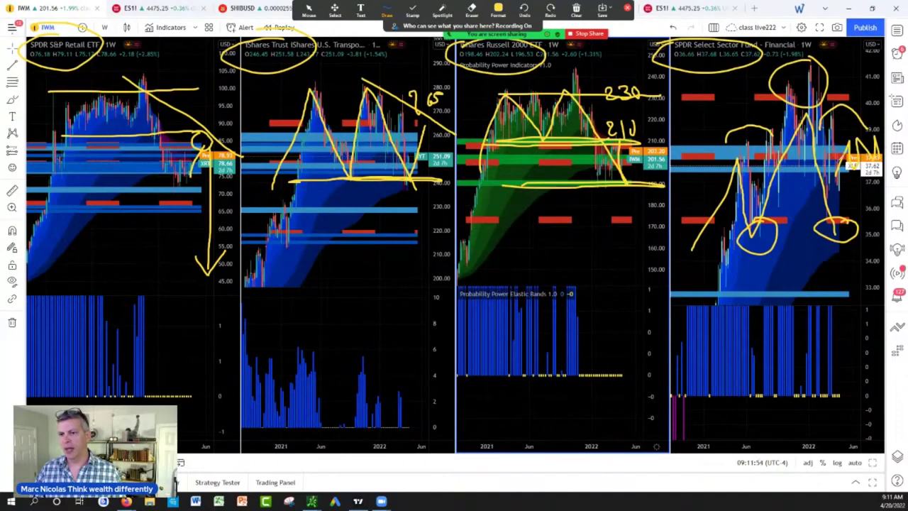
mouse_move(740, 129)
left_mouse_down()
mouse_move(729, 174)
mouse_move(734, 240)
mouse_move(796, 227)
mouse_move(780, 128)
left_mouse_up()
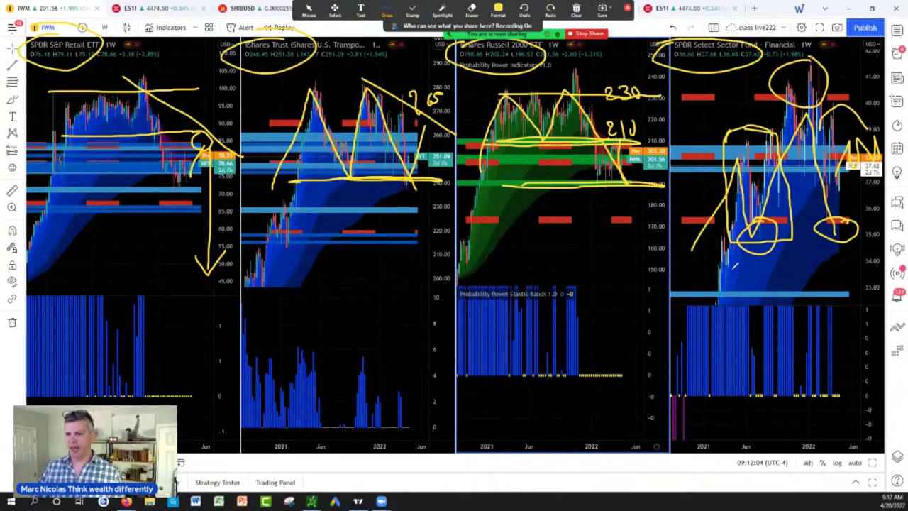
- Write a 3-4 note with a word beneath and outline the drop to the second low
mouse_move(713, 263)
left_mouse_down()
mouse_move(738, 290)
mouse_move(759, 273)
mouse_move(771, 288)
left_mouse_up()
mouse_move(710, 323)
left_mouse_down()
mouse_move(725, 304)
mouse_move(742, 312)
mouse_move(752, 295)
mouse_move(763, 329)
left_mouse_up()
left_click_drag(791, 266, 797, 261)
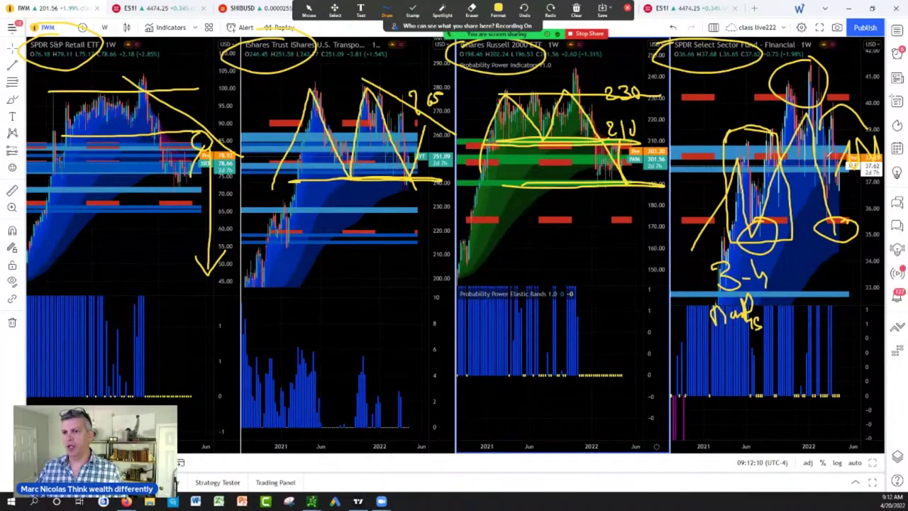
mouse_move(816, 124)
left_mouse_down()
mouse_move(823, 220)
mouse_move(873, 237)
mouse_move(894, 205)
mouse_move(876, 107)
mouse_move(838, 124)
left_mouse_up()
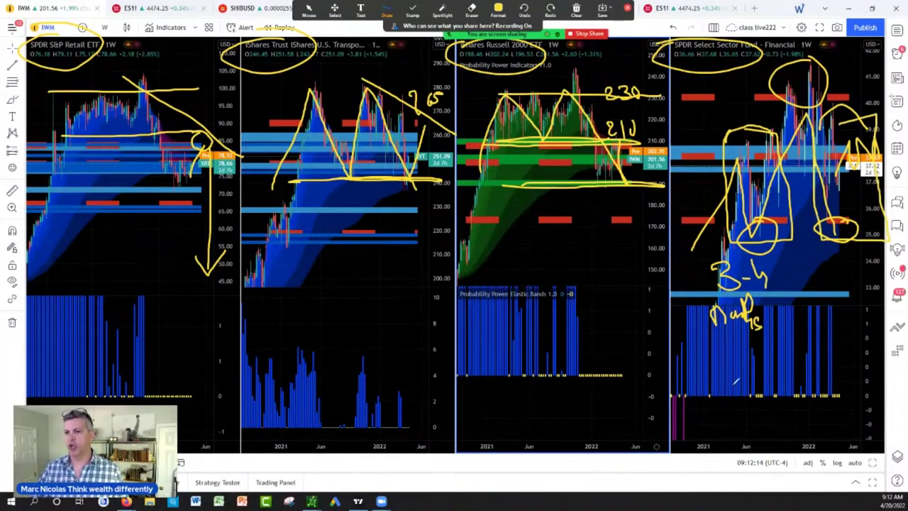
- Write and enclose an Aug-Oct label in the volume area, then clear all drawings
mouse_move(709, 365)
left_mouse_down()
mouse_move(735, 402)
mouse_move(745, 389)
left_mouse_up()
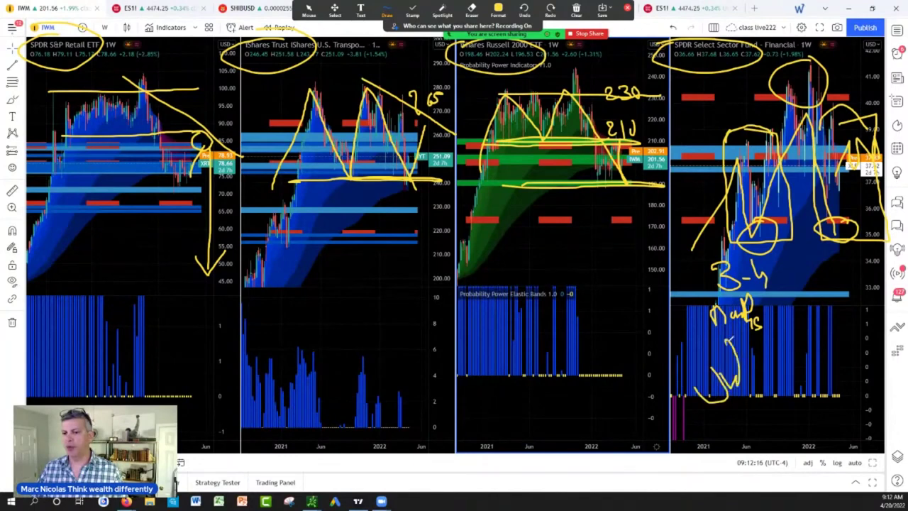
mouse_move(731, 337)
left_mouse_down()
mouse_move(770, 355)
mouse_move(765, 385)
left_mouse_up()
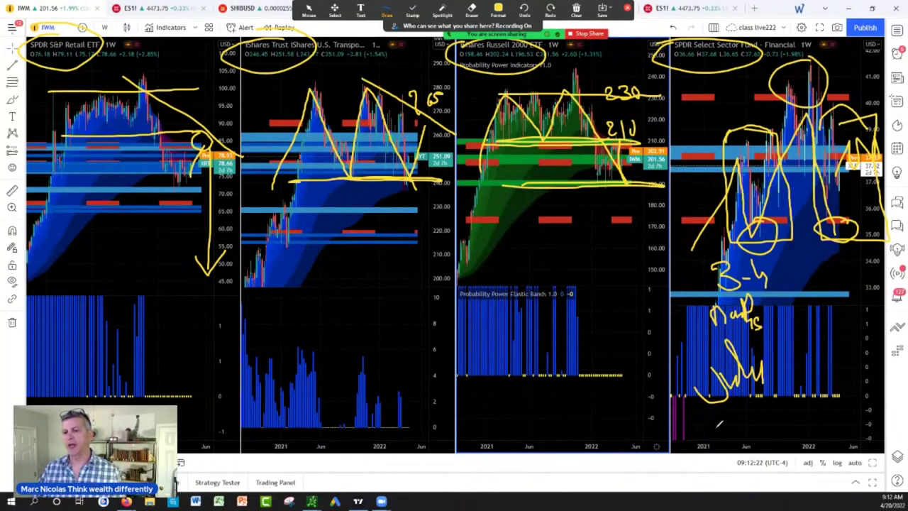
left_click_drag(720, 429, 725, 400)
mouse_move(724, 400)
left_mouse_down()
mouse_move(742, 432)
mouse_move(742, 415)
mouse_move(768, 425)
mouse_move(774, 447)
left_mouse_up()
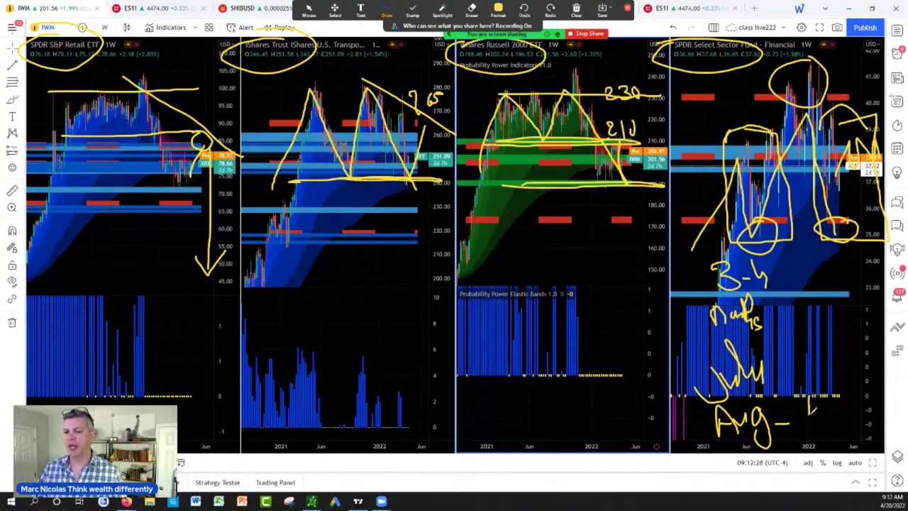
mouse_move(812, 412)
left_mouse_down()
mouse_move(824, 397)
mouse_move(846, 420)
left_mouse_up()
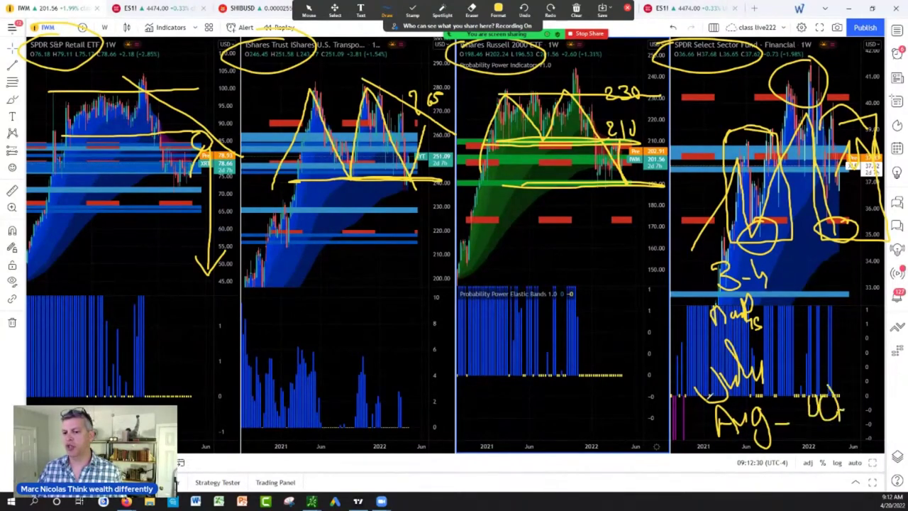
mouse_move(706, 394)
left_mouse_down()
mouse_move(781, 450)
mouse_move(880, 426)
mouse_move(802, 366)
mouse_move(703, 376)
left_mouse_up()
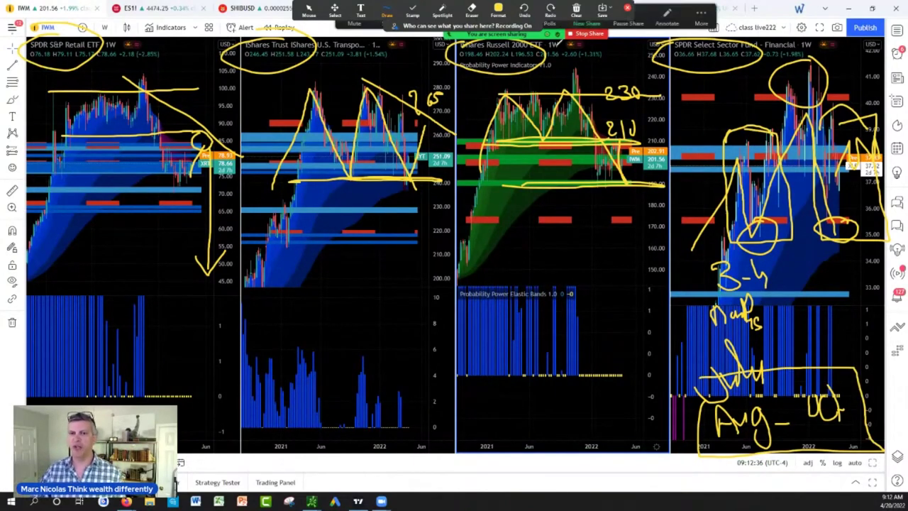
left_click(576, 10)
left_click(603, 34)
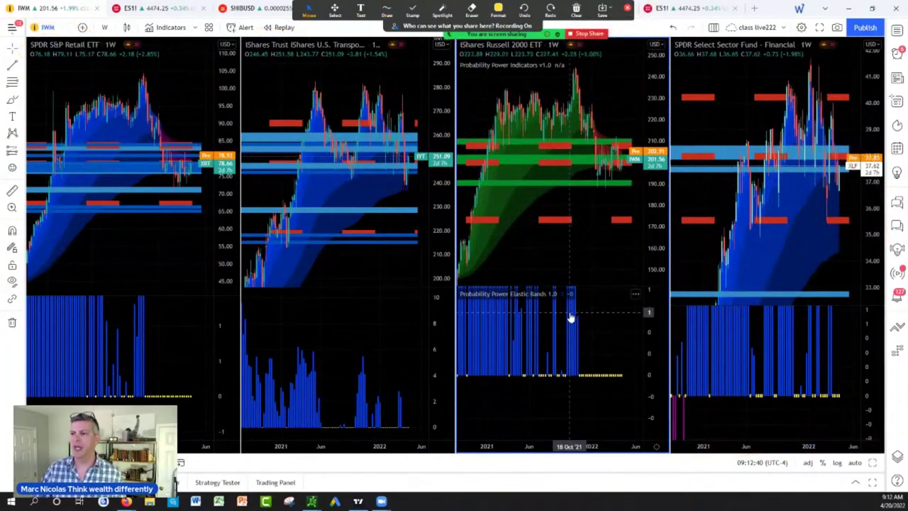
mouse_move(564, 302)
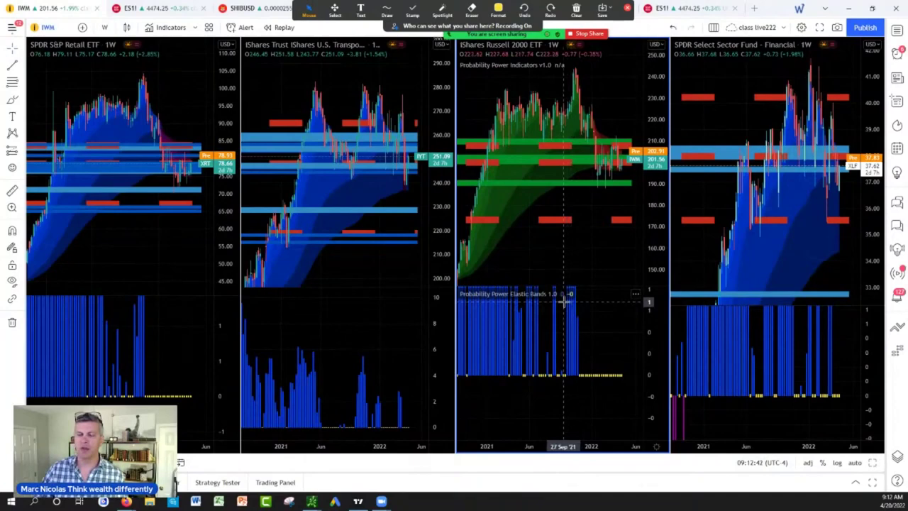
- Switch to the ES1! layout with ARK, SPY, VIX and E-mini futures charts
left_click(143, 9)
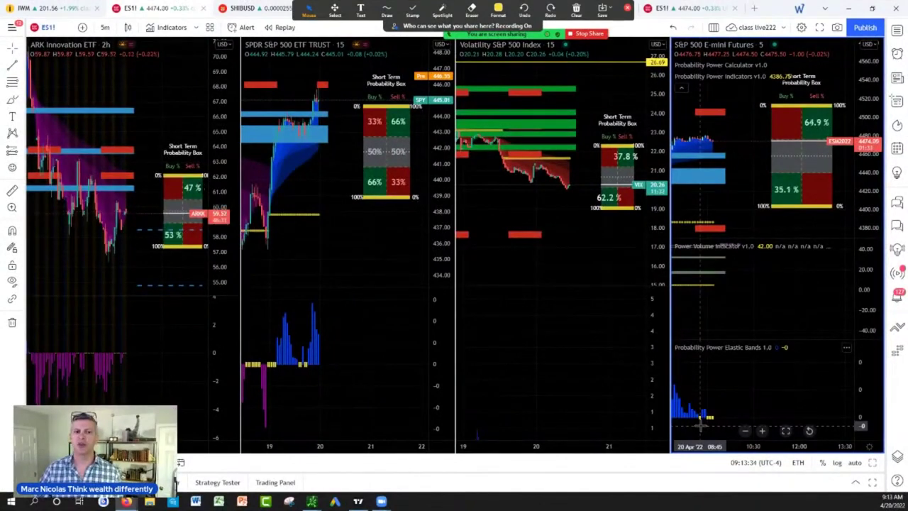
- On the ARK chart, circle the recent low and the 53% reading and add a timeframe note
left_click(152, 291)
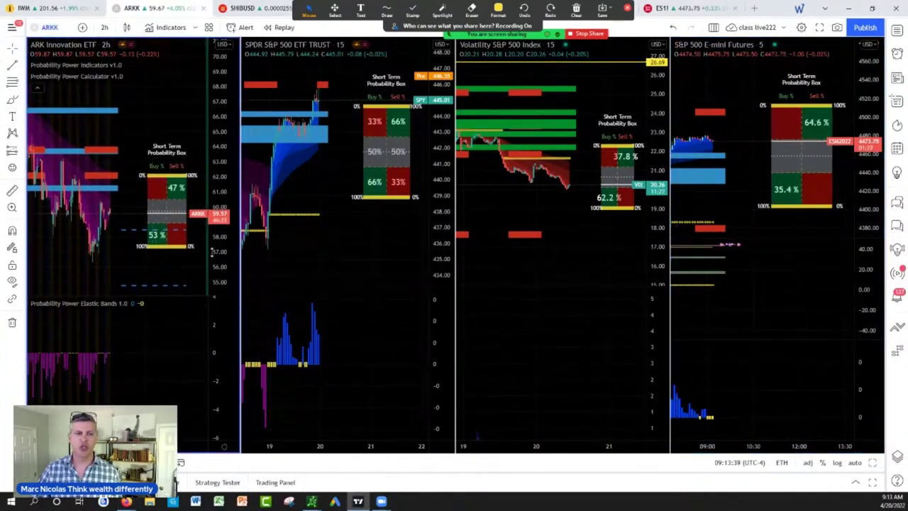
left_click(386, 10)
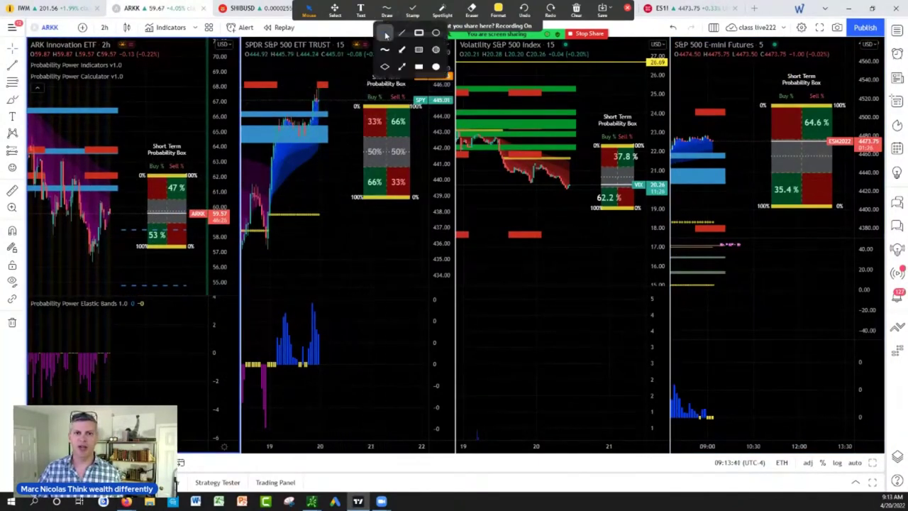
left_click(385, 34)
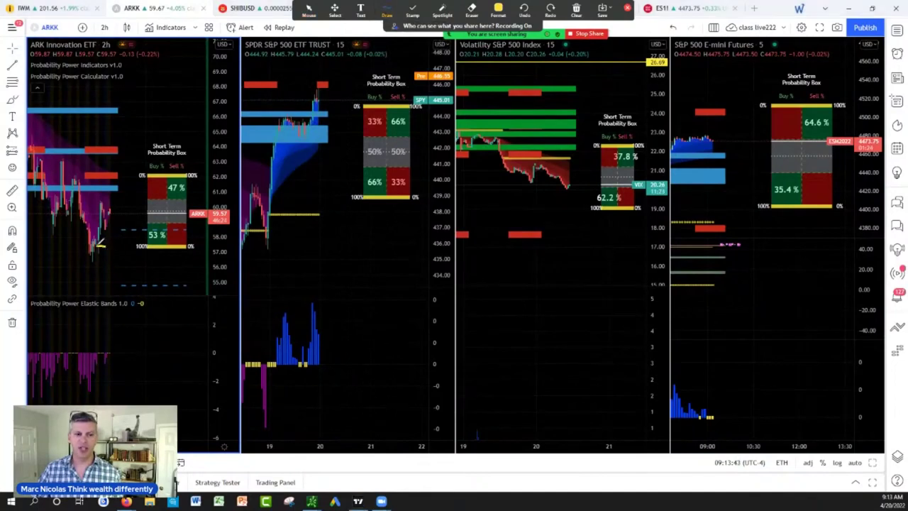
mouse_move(114, 247)
left_mouse_down()
mouse_move(117, 239)
mouse_move(117, 294)
mouse_move(138, 280)
left_mouse_up()
mouse_move(155, 231)
left_mouse_down()
mouse_move(142, 240)
mouse_move(155, 254)
left_mouse_up()
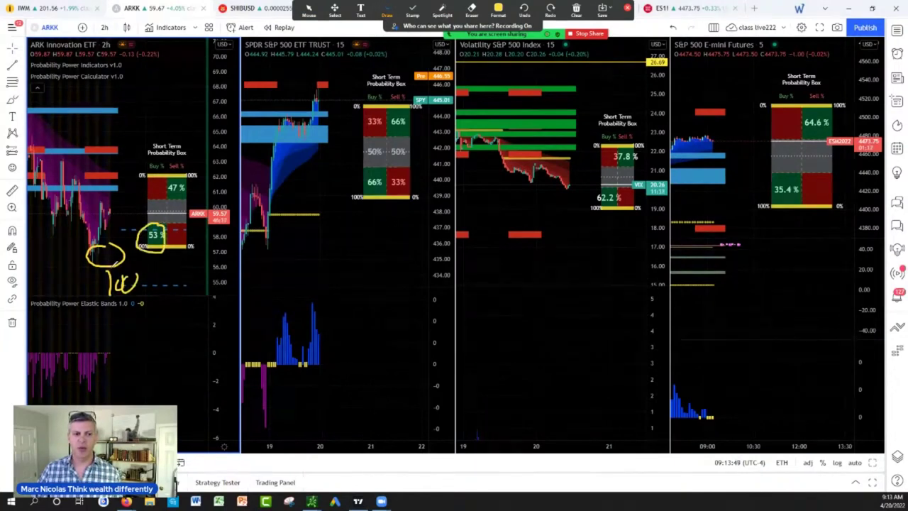
key("Escape")
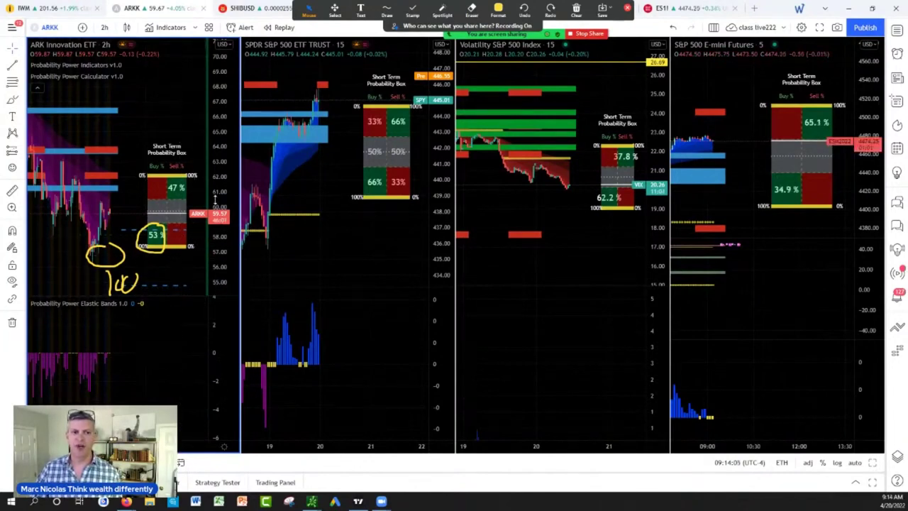
- Erase all hand-drawn marks from the charts
left_click(576, 10)
left_click(594, 30)
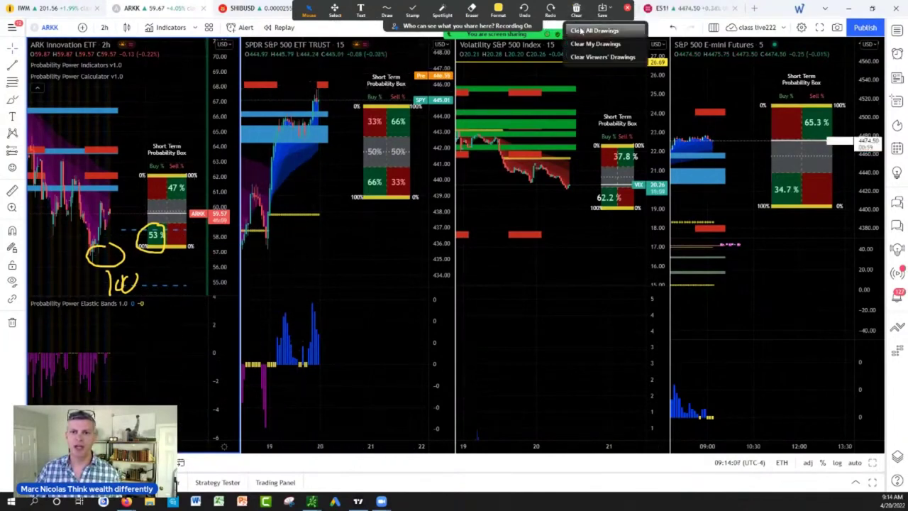
mouse_move(78, 76)
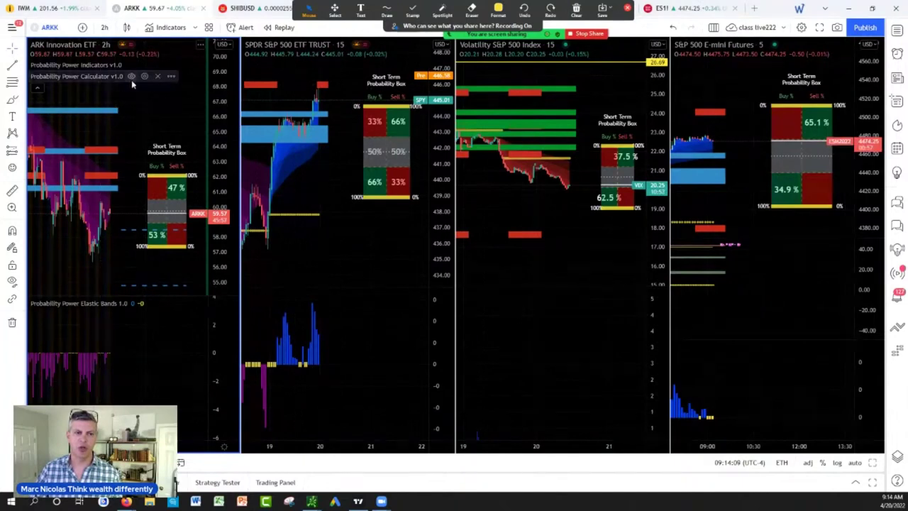
left_click(144, 77)
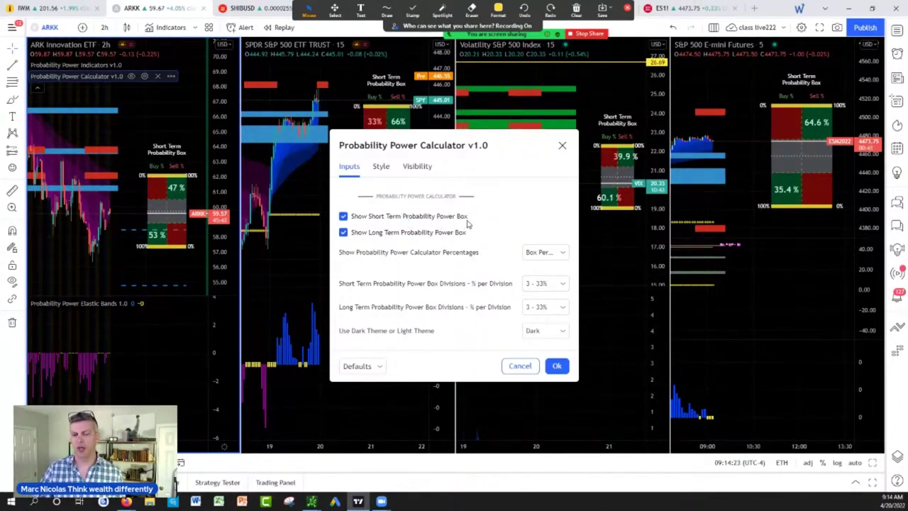
- Set the Probability Power Calculator's percentages to Divisional Percentages and apply
left_click(563, 252)
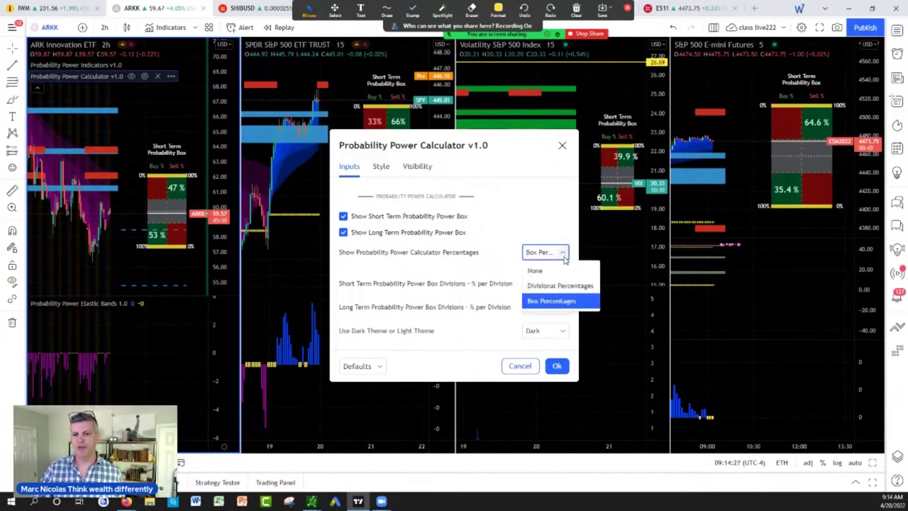
left_click(489, 264)
left_click(562, 284)
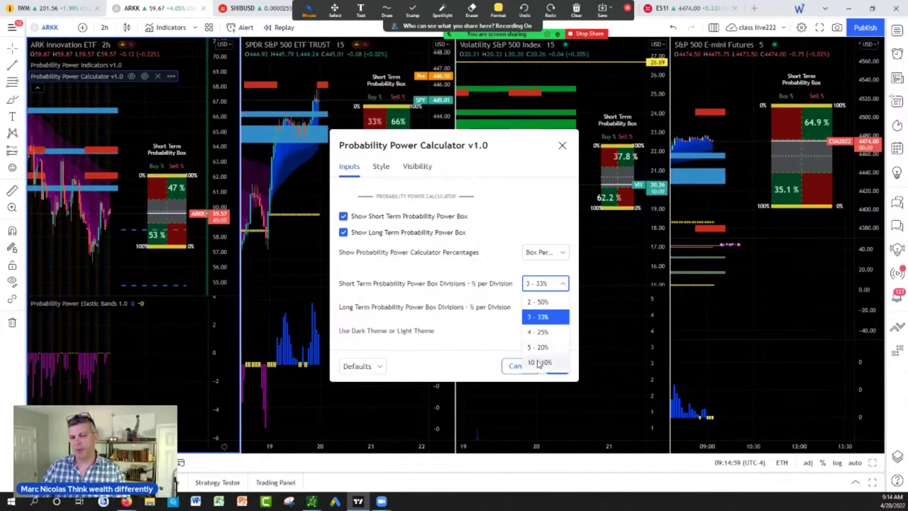
left_click(563, 254)
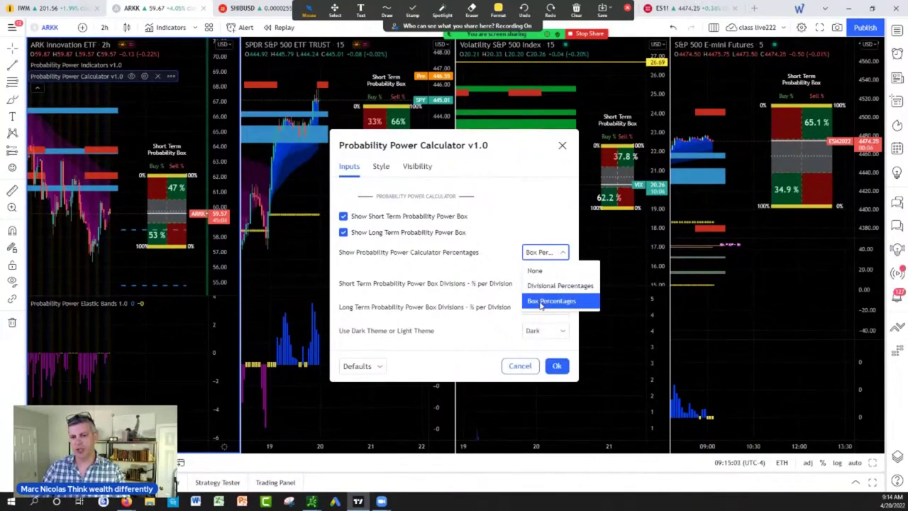
left_click(540, 302)
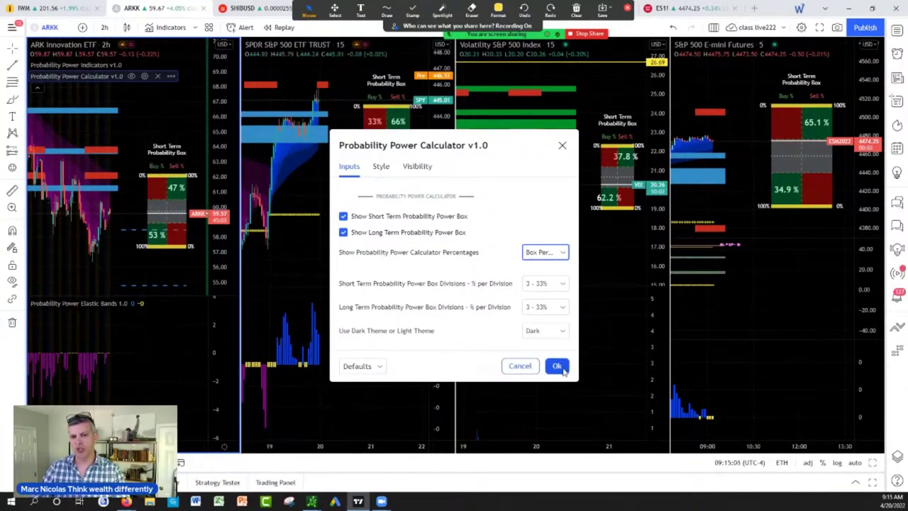
left_click(562, 252)
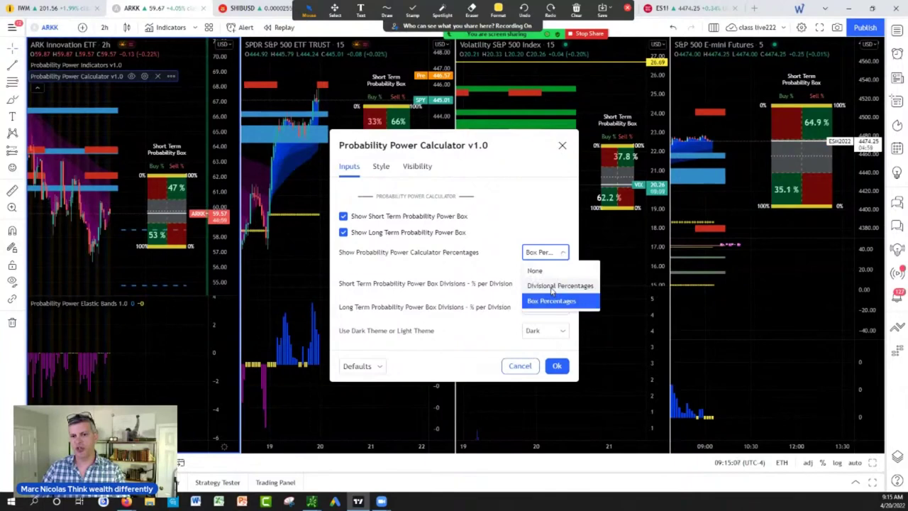
left_click(559, 285)
left_click(556, 365)
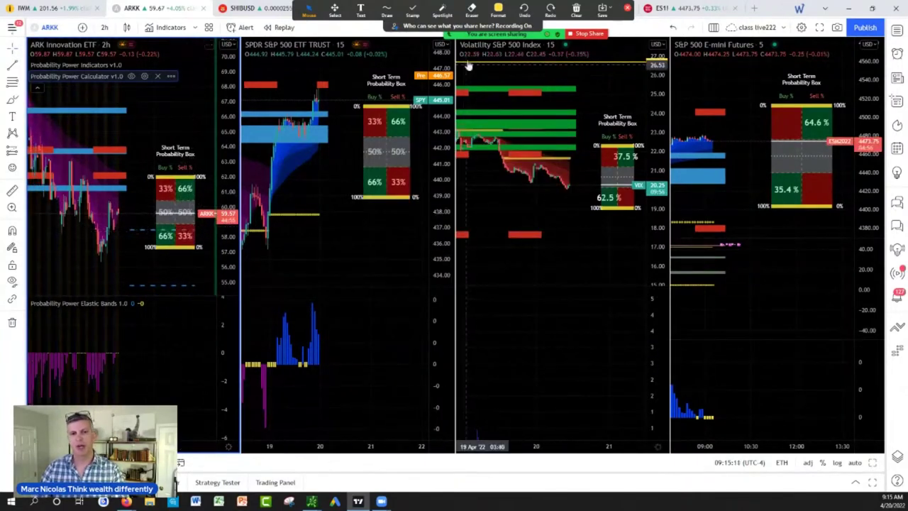
left_click(386, 10)
left_click(389, 35)
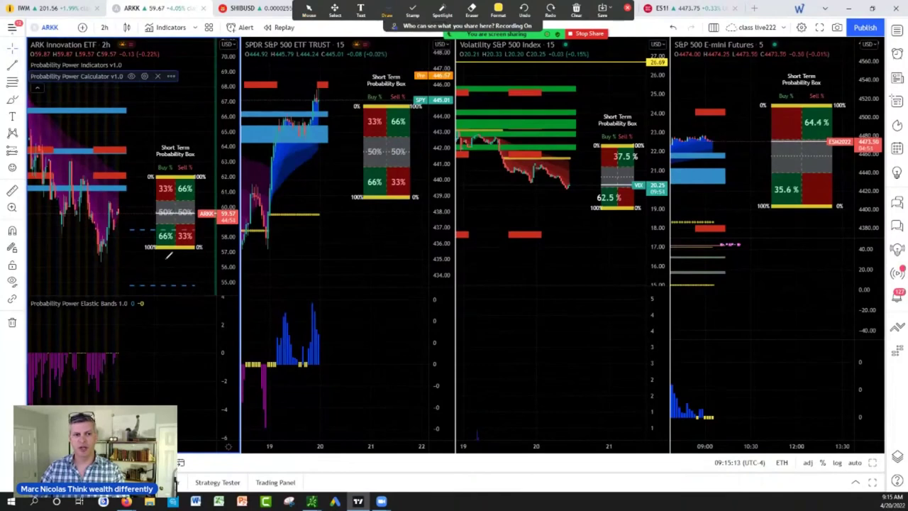
left_click_drag(153, 260, 163, 287)
left_click_drag(363, 248, 383, 269)
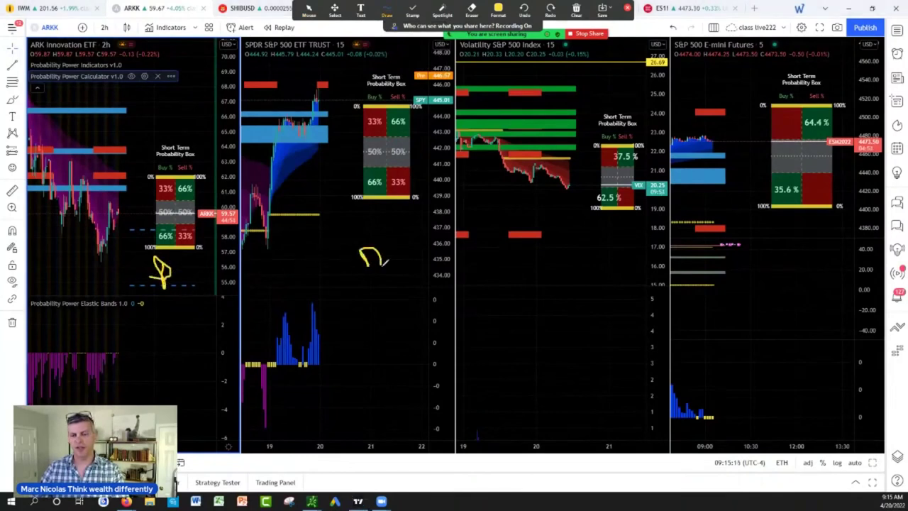
mouse_move(609, 264)
left_mouse_down()
mouse_move(635, 264)
mouse_move(646, 247)
left_mouse_up()
mouse_move(783, 248)
left_mouse_down()
mouse_move(787, 273)
mouse_move(823, 254)
mouse_move(823, 272)
left_mouse_up()
left_click_drag(805, 247, 848, 245)
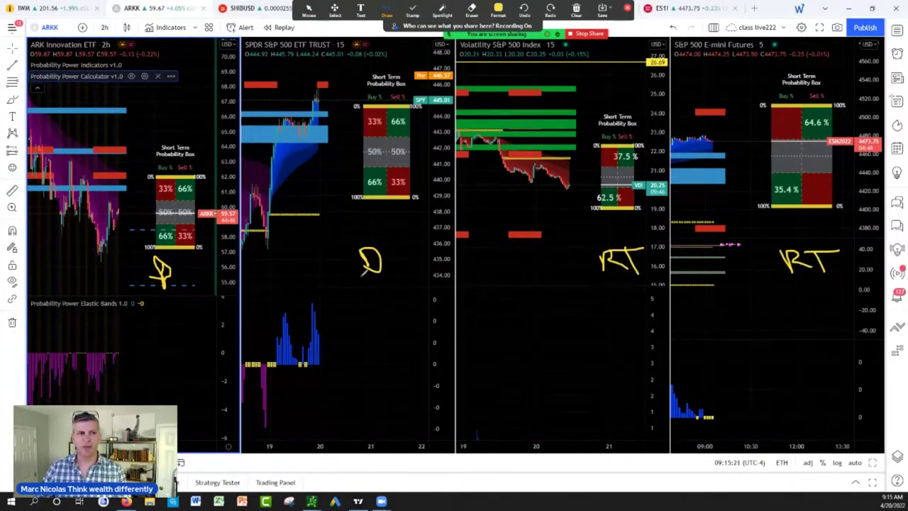
left_click(576, 10)
left_click(603, 51)
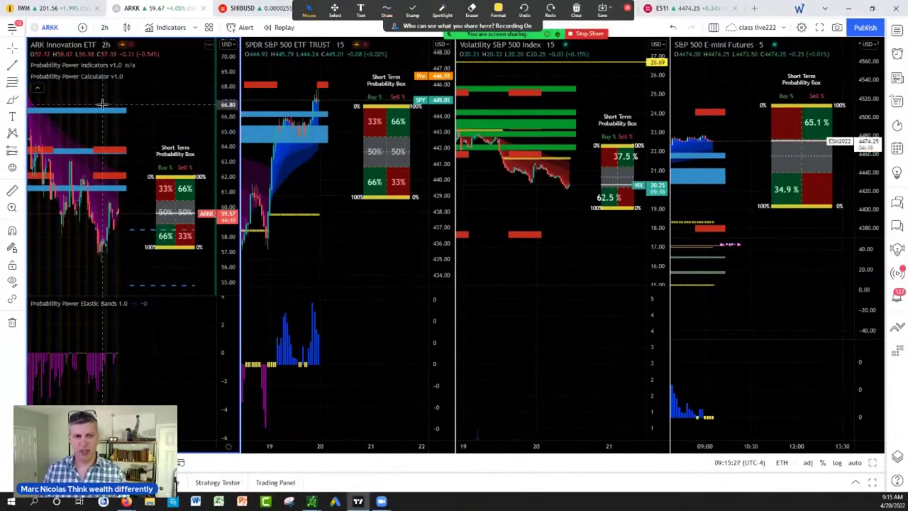
type("S")
- Load the U.S. Dollar Currency Index (DXY) into the left pane from symbol search
key("BackSpace")
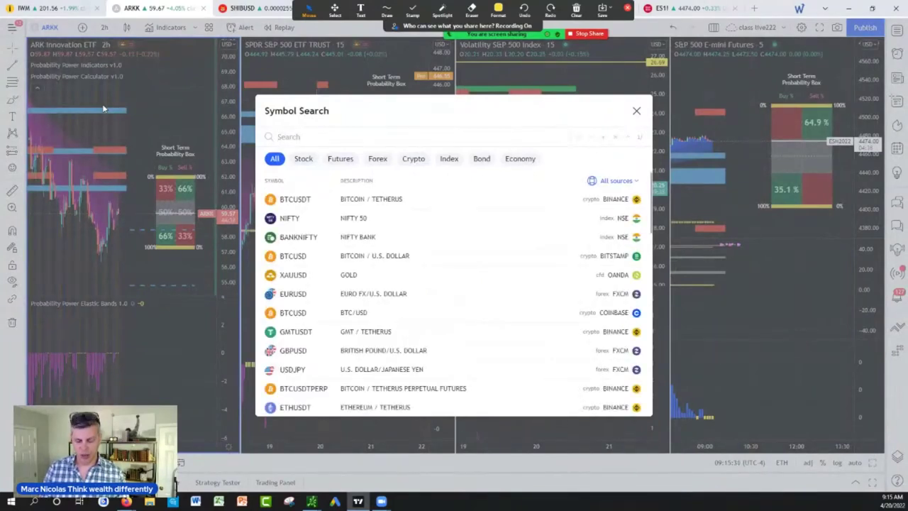
type("DXY")
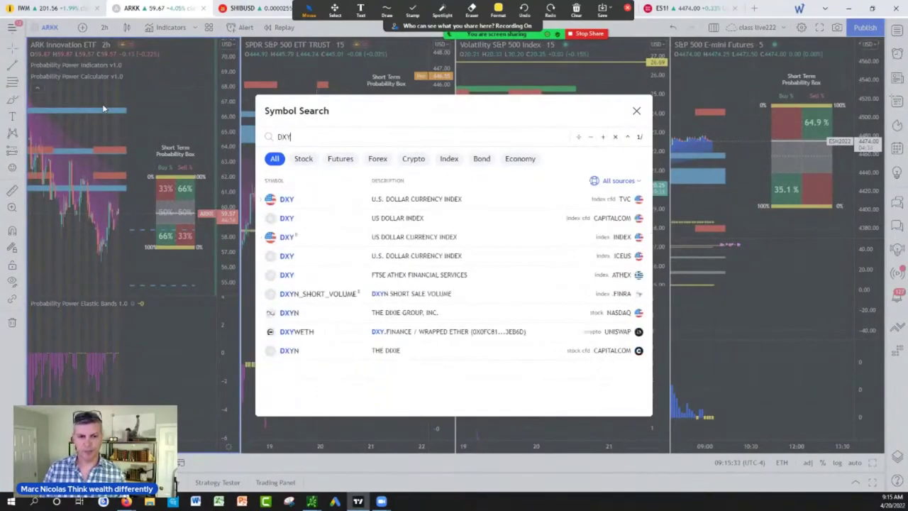
left_click(380, 200)
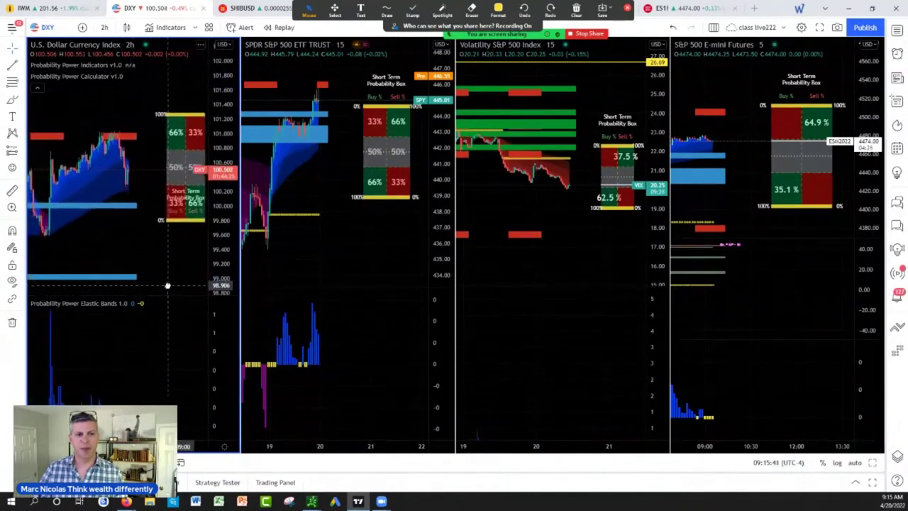
left_click(387, 11)
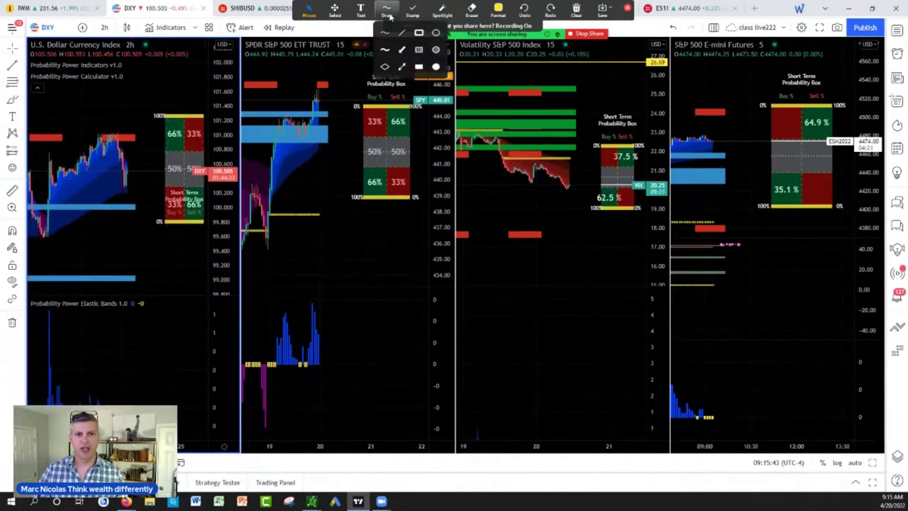
left_click(386, 32)
left_click_drag(103, 172, 204, 172)
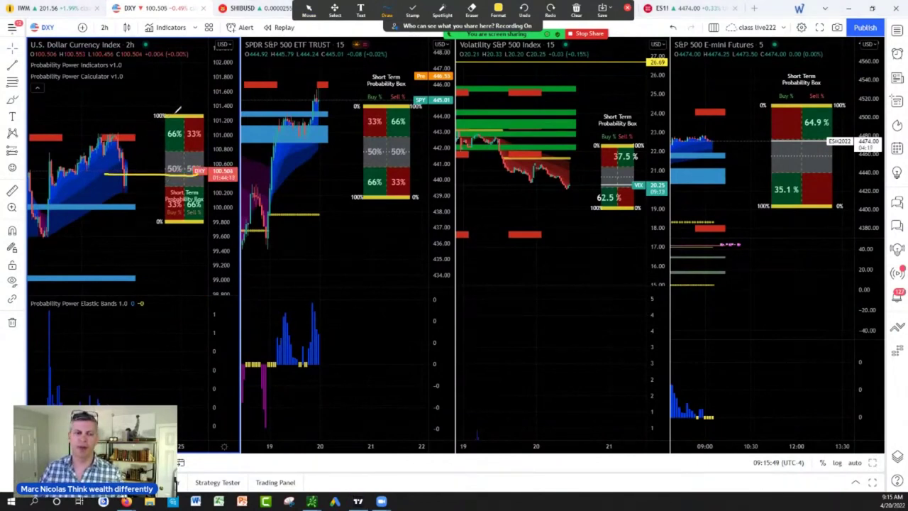
left_click_drag(177, 110, 196, 112)
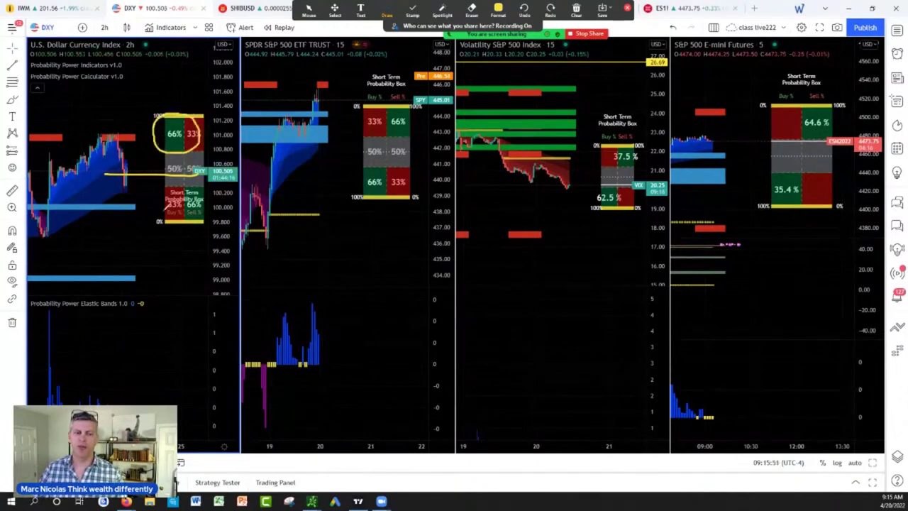
left_click_drag(176, 187, 171, 195)
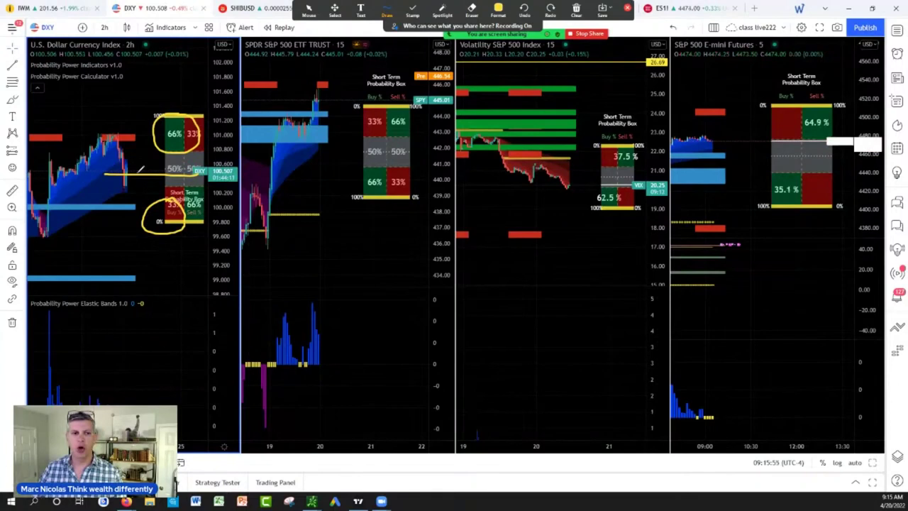
left_click_drag(115, 174, 179, 172)
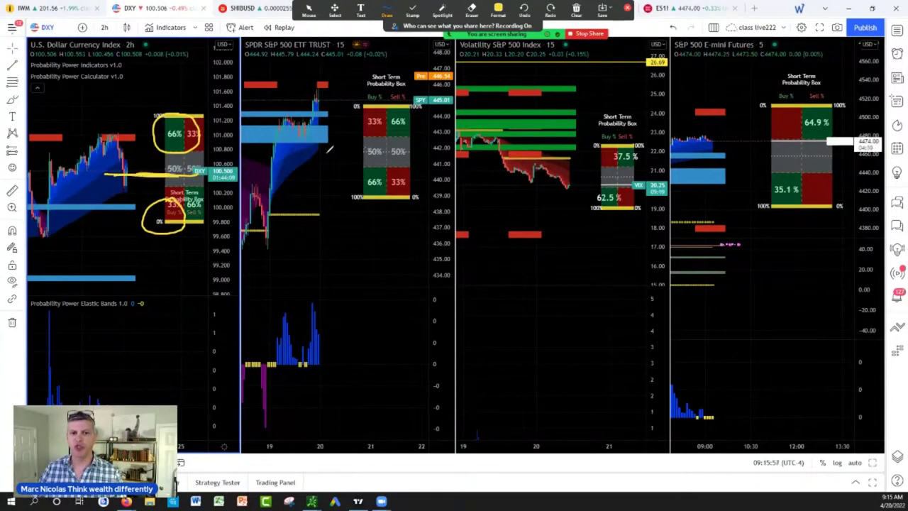
left_click_drag(325, 151, 379, 150)
left_click_drag(608, 170, 567, 172)
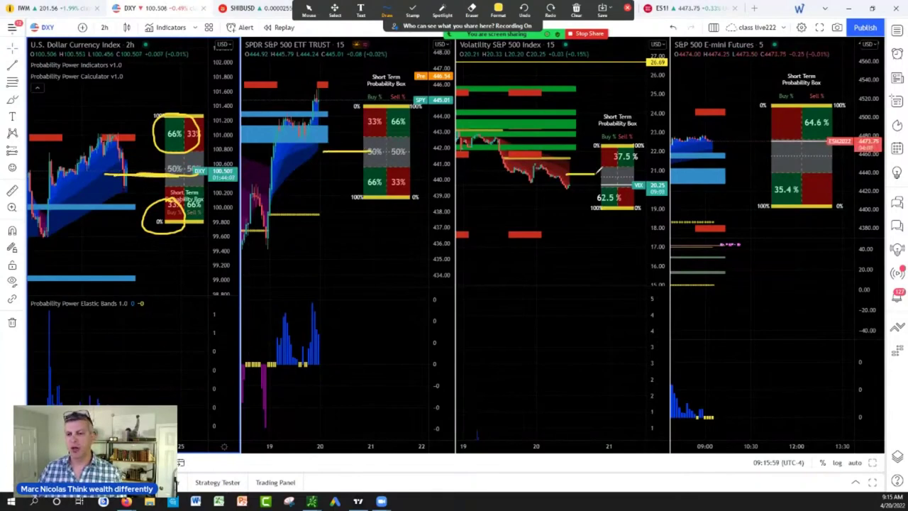
left_click_drag(727, 159, 786, 154)
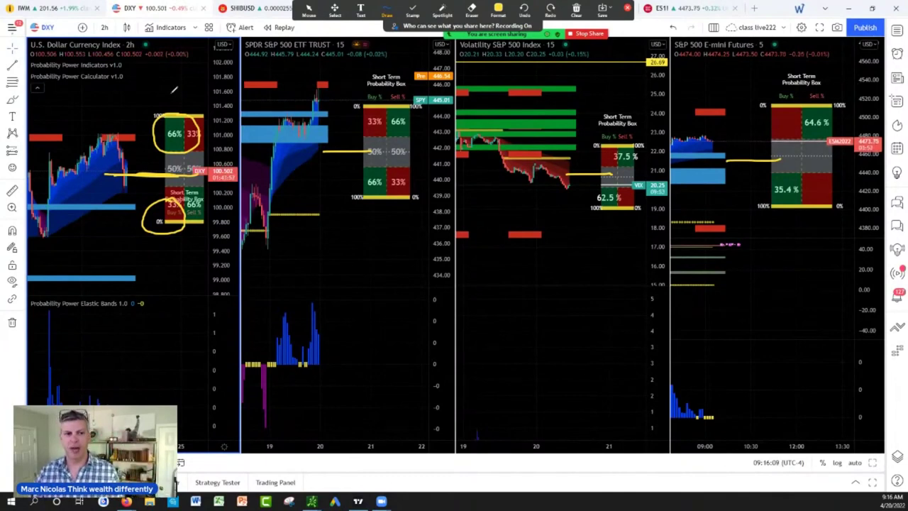
left_click_drag(122, 90, 160, 99)
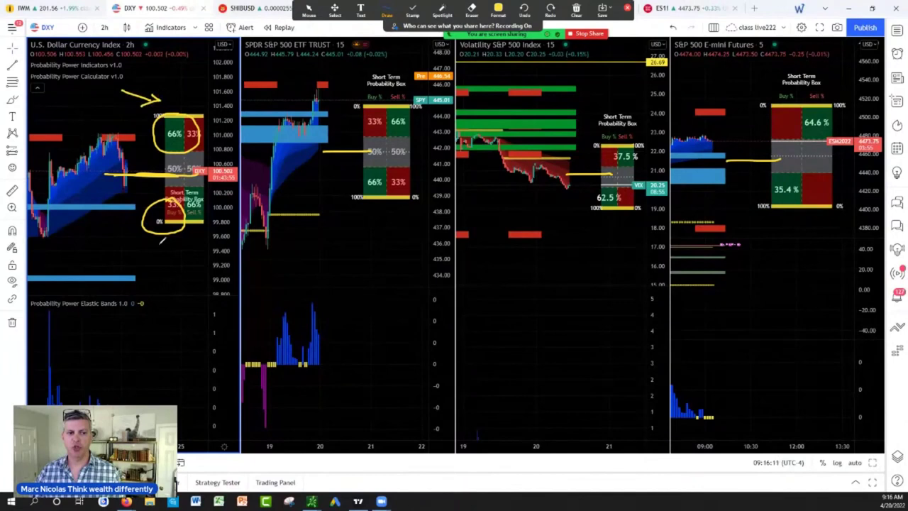
mouse_move(153, 266)
left_mouse_down()
mouse_move(185, 226)
mouse_move(190, 247)
left_mouse_up()
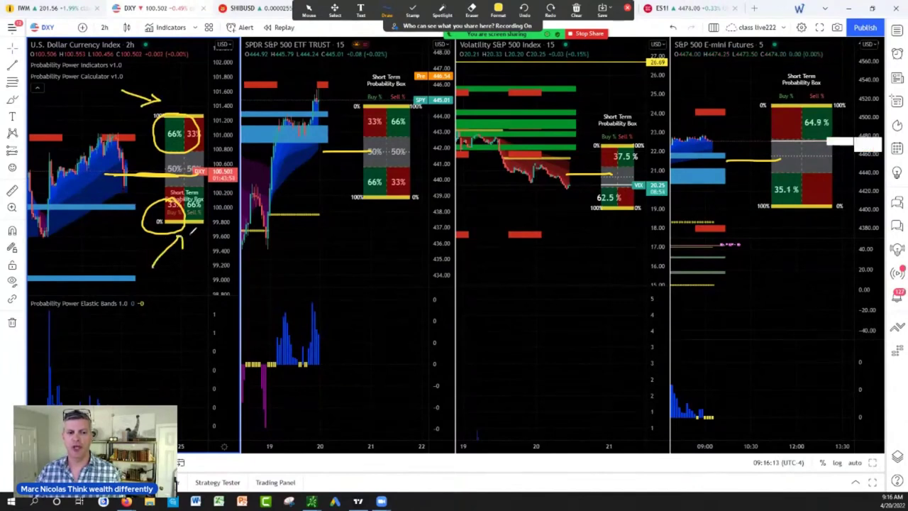
left_click_drag(186, 136, 176, 146)
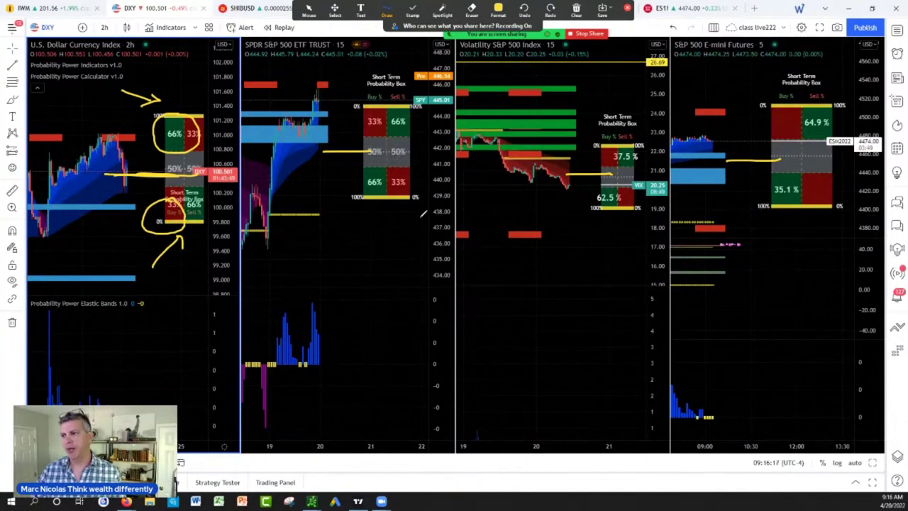
left_click(576, 9)
left_click(595, 33)
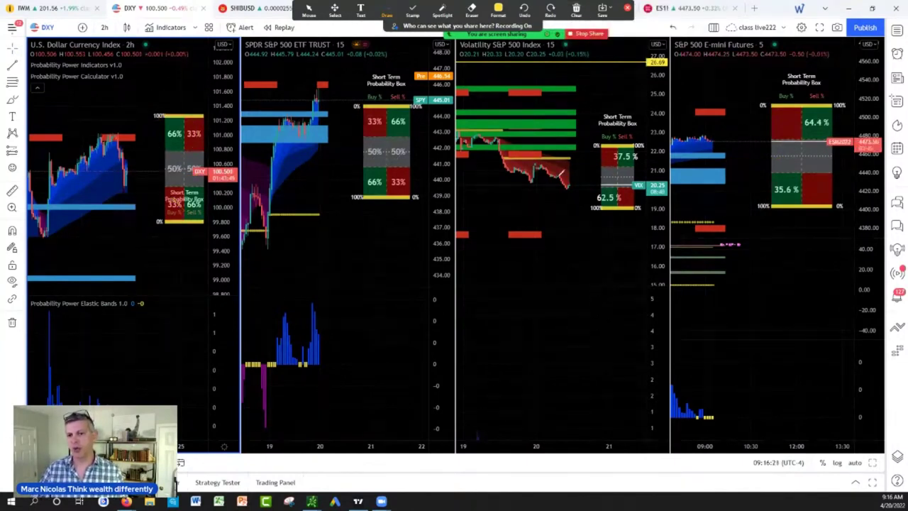
- Circle the VIX low and the 64.6% and 35.4% readings in the ES probability box
left_click_drag(571, 178, 578, 181)
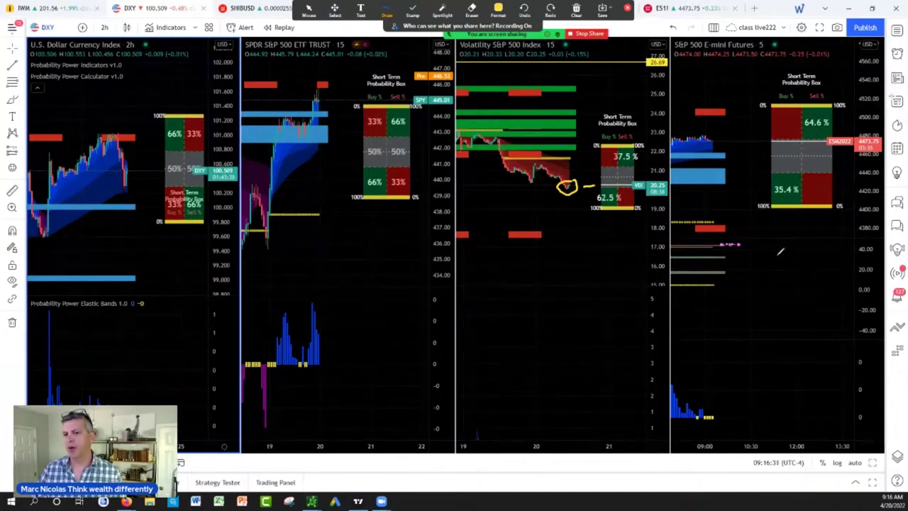
left_click_drag(809, 106, 841, 114)
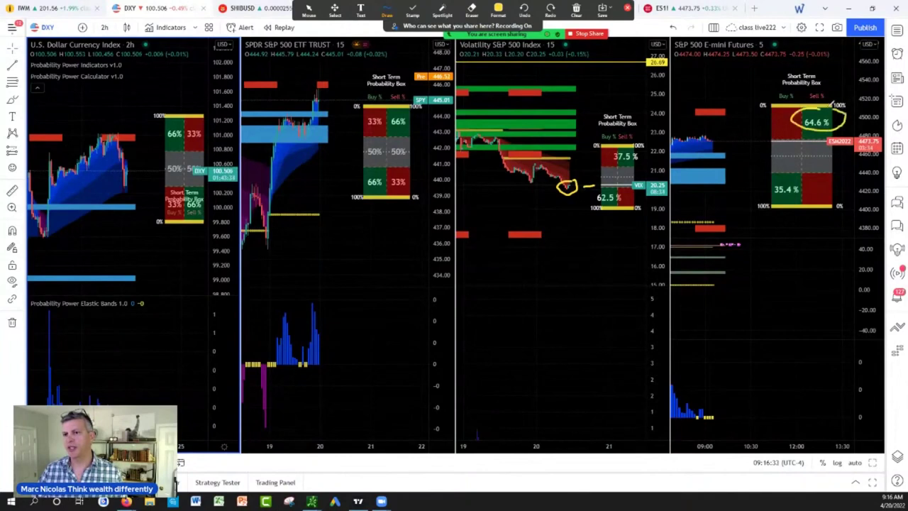
left_click_drag(800, 168, 803, 168)
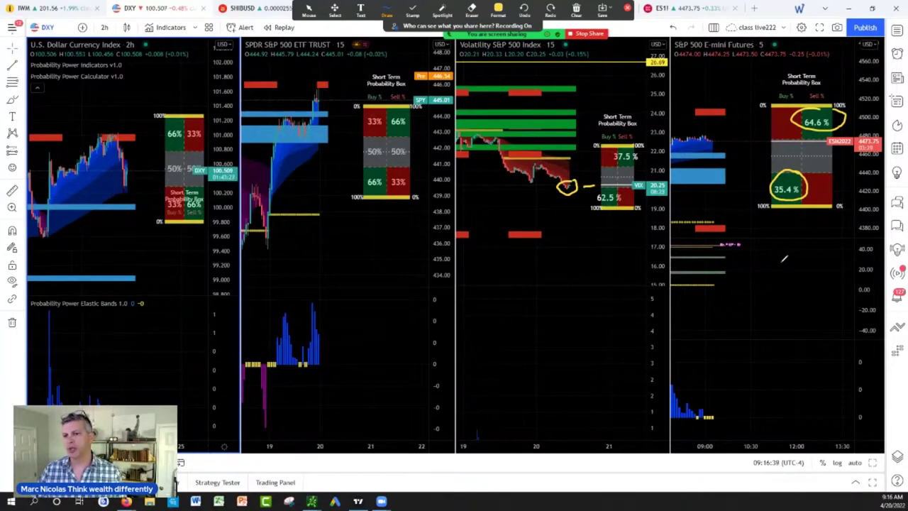
- Exit freehand drawing and use Clear All Drawings to erase the yellow circles
key("Escape")
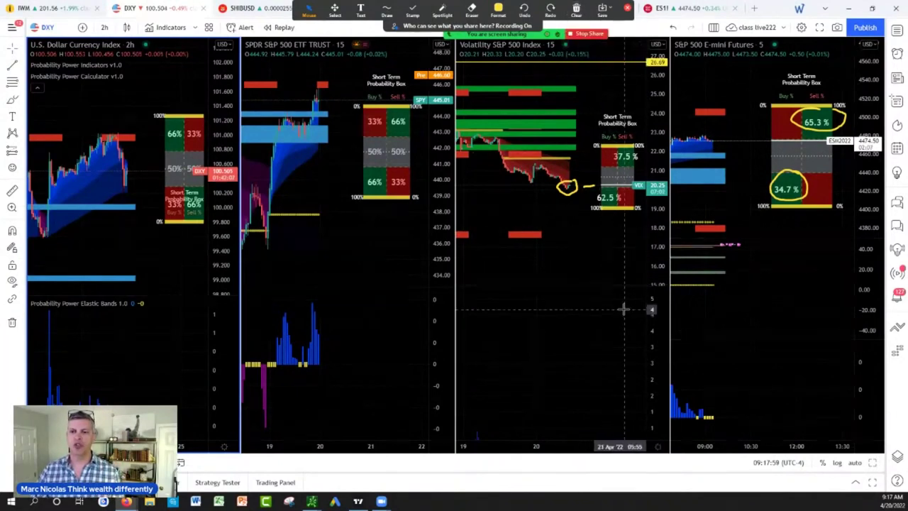
left_click(576, 8)
left_click(603, 32)
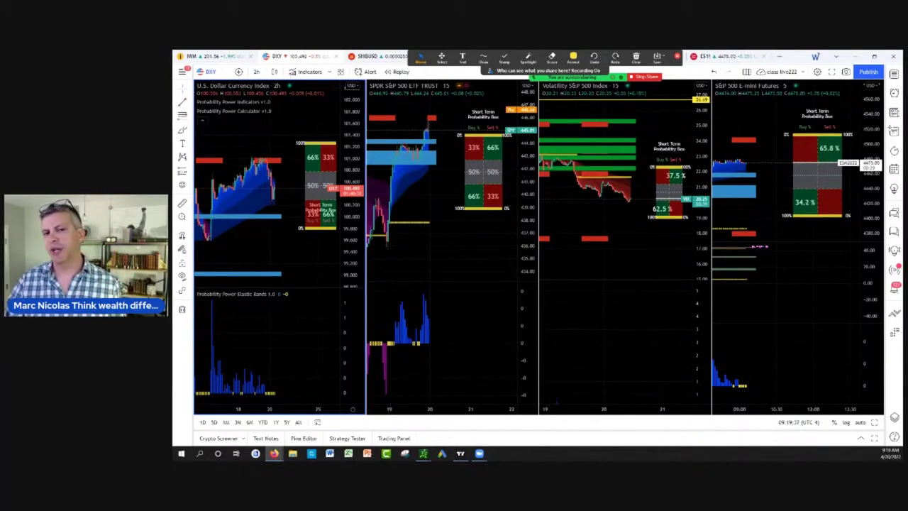
scroll(289, 253, "down", 1)
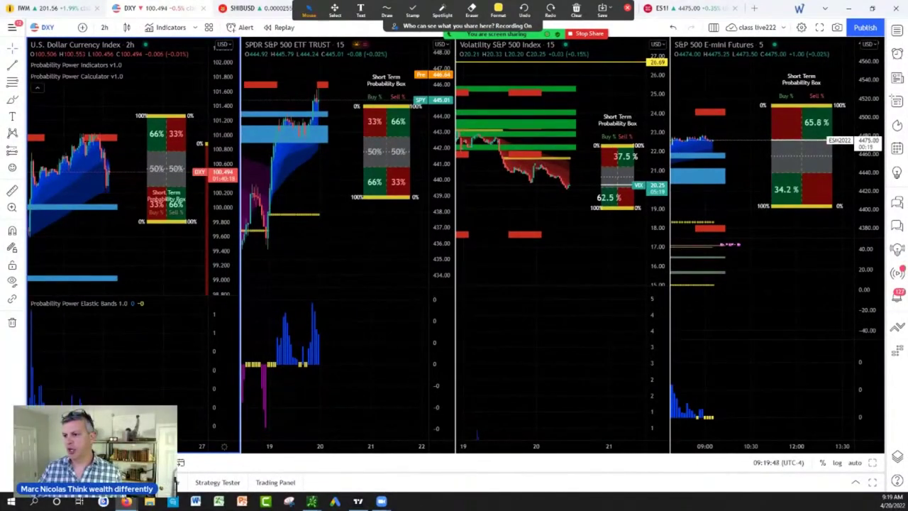
- Switch to the freehand pen and sketch a falling stroke and a handwritten figure on DXY
left_click(387, 10)
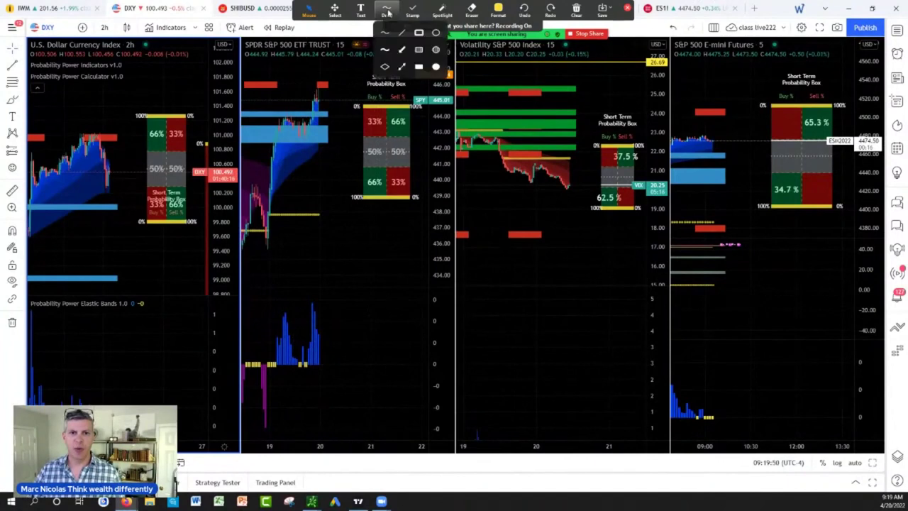
left_click(385, 32)
left_click_drag(87, 122, 122, 207)
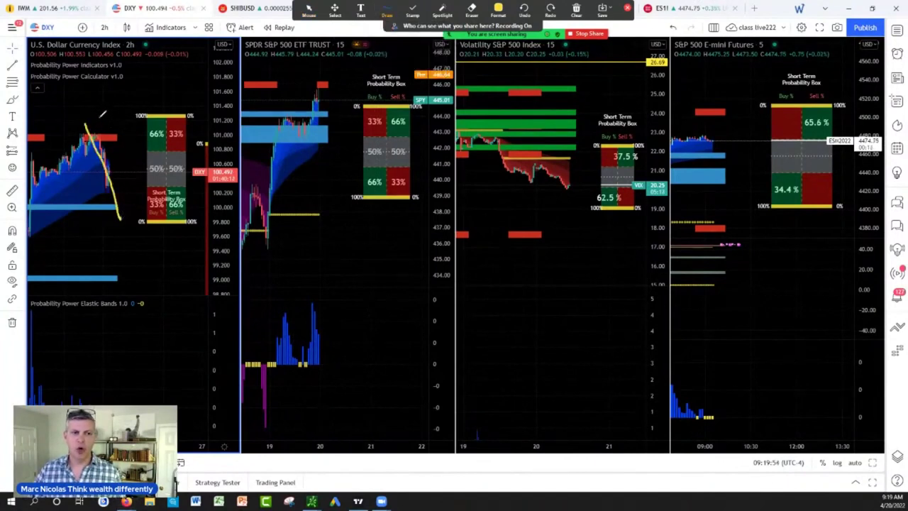
mouse_move(115, 110)
left_mouse_down()
mouse_move(112, 118)
mouse_move(152, 91)
mouse_move(151, 99)
mouse_move(174, 87)
mouse_move(183, 95)
left_mouse_up()
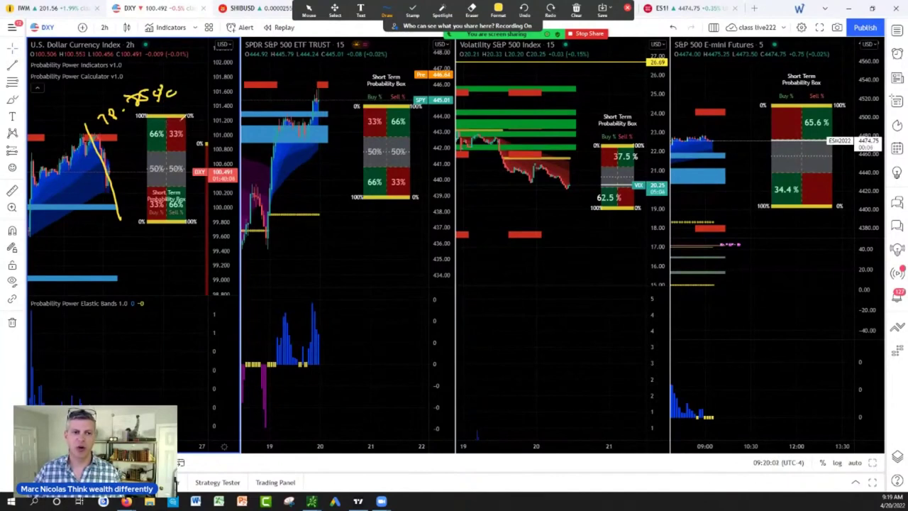
- Circle the 33% cell and the 99.800 level on DXY, and link the two circles
left_click_drag(171, 122, 188, 126)
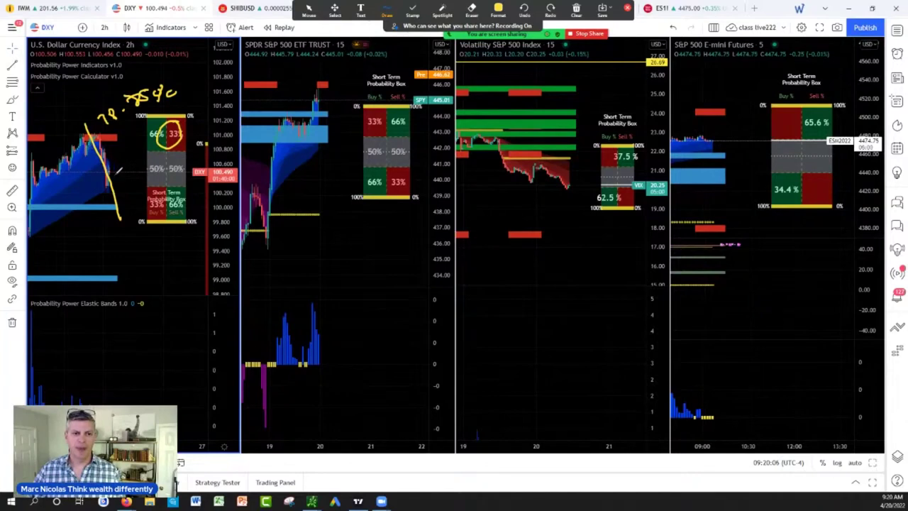
mouse_move(86, 146)
left_mouse_down()
mouse_move(127, 206)
mouse_move(122, 200)
left_mouse_up()
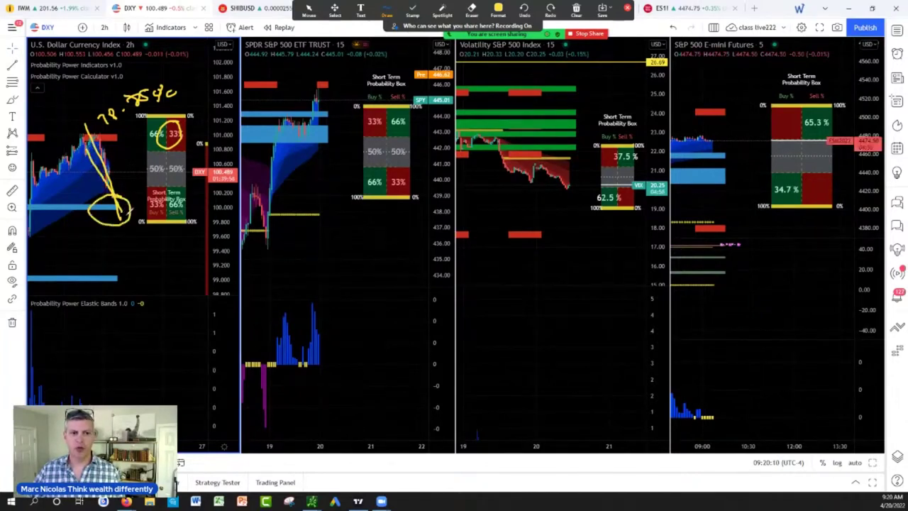
mouse_move(213, 206)
left_mouse_down()
mouse_move(195, 213)
mouse_move(231, 201)
left_mouse_up()
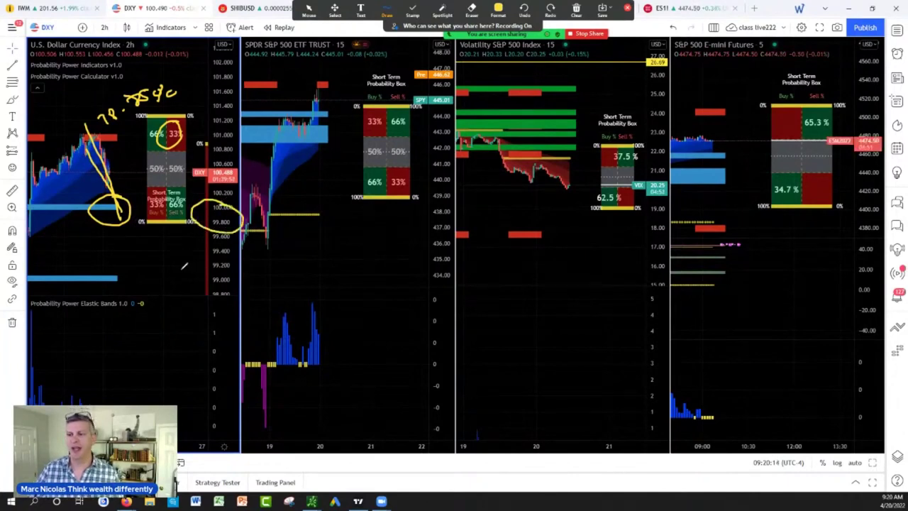
mouse_move(106, 223)
left_mouse_down()
mouse_move(185, 120)
mouse_move(193, 126)
left_mouse_up()
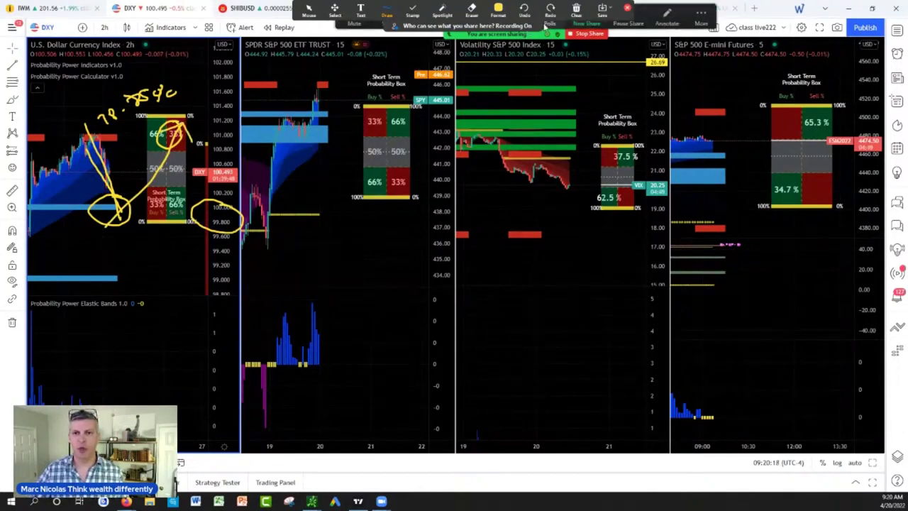
left_click(576, 8)
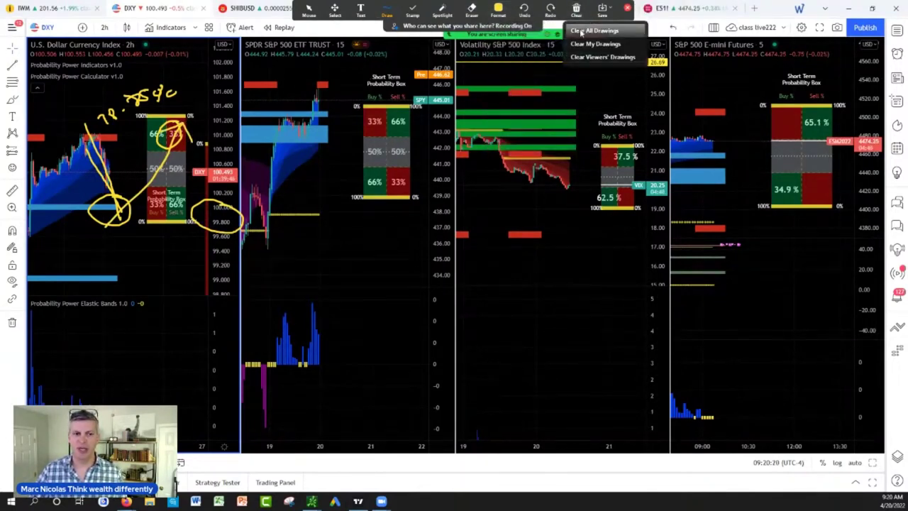
- Clear all drawings, then sketch a drop-and-rebound on DXY and an upward arrow on SPY
left_click(580, 32)
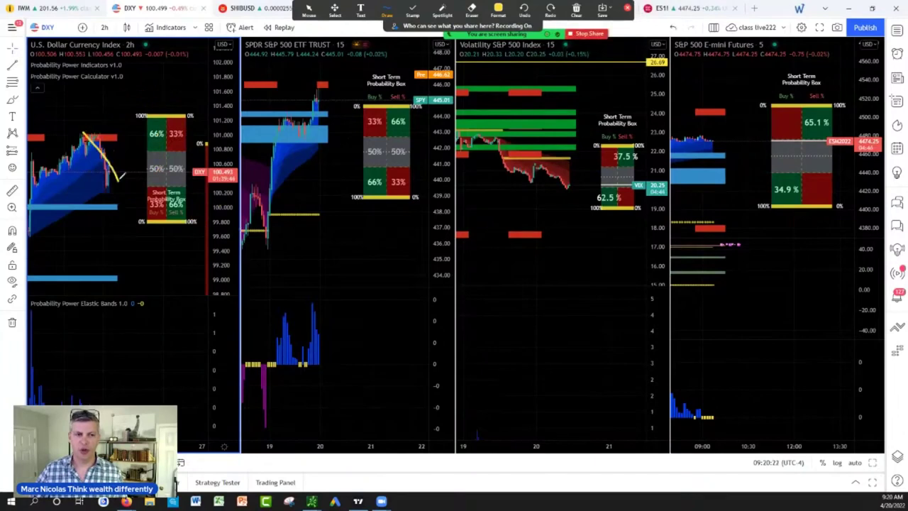
left_click_drag(114, 183, 140, 182)
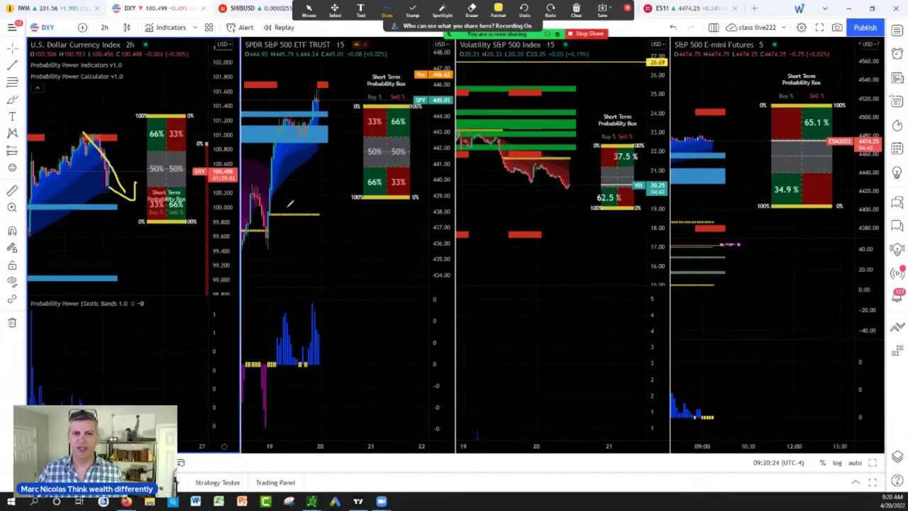
mouse_move(275, 216)
left_mouse_down()
mouse_move(351, 114)
mouse_move(360, 149)
left_mouse_up()
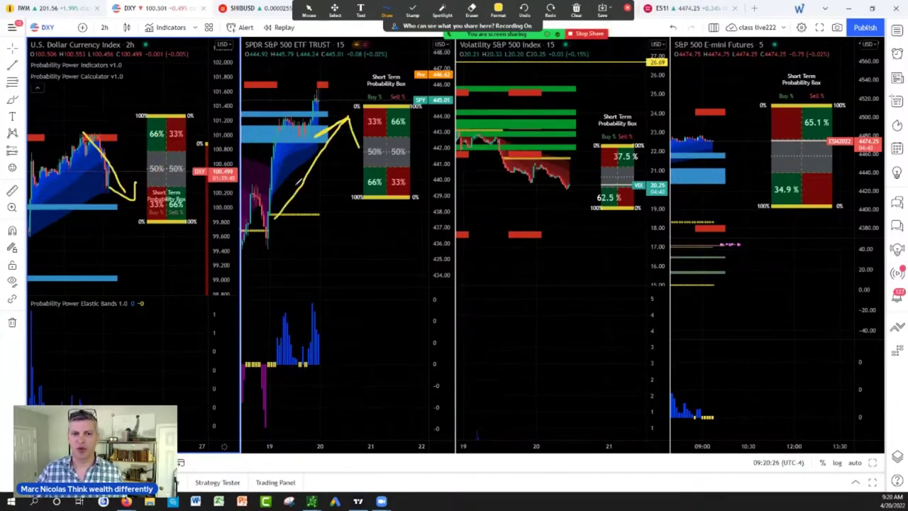
- Mark SPY with a circled low, rising arrows, a loop around lower-pane markers and a falling stroke
left_click_drag(291, 206, 306, 213)
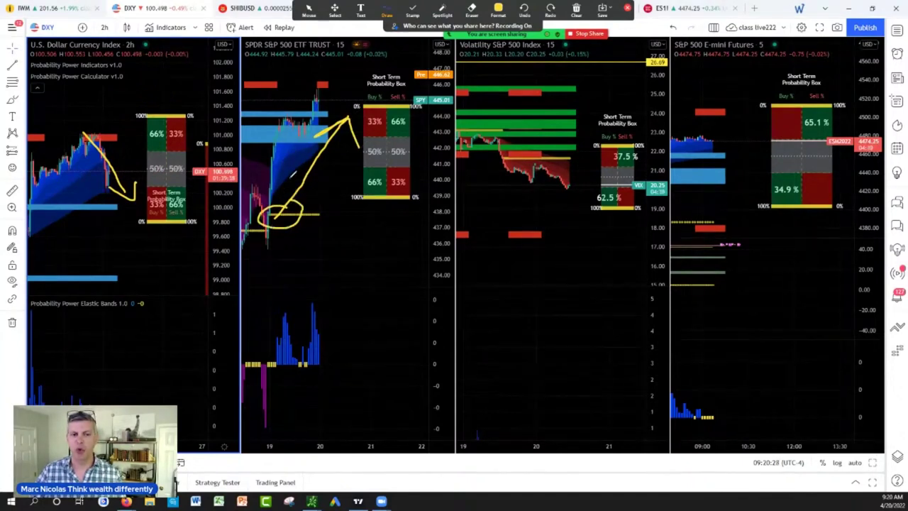
mouse_move(283, 376)
left_mouse_down()
mouse_move(365, 301)
mouse_move(361, 326)
left_mouse_up()
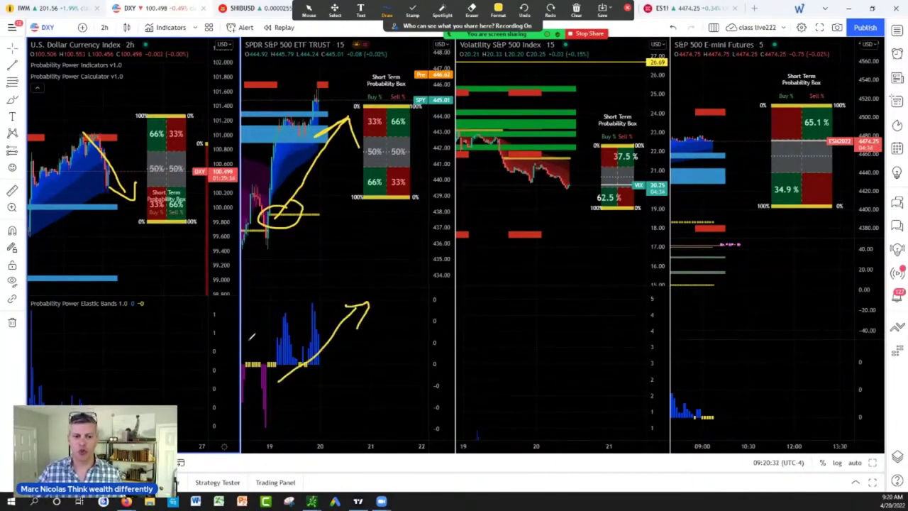
mouse_move(247, 334)
left_mouse_down()
mouse_move(273, 365)
mouse_move(280, 354)
left_mouse_up()
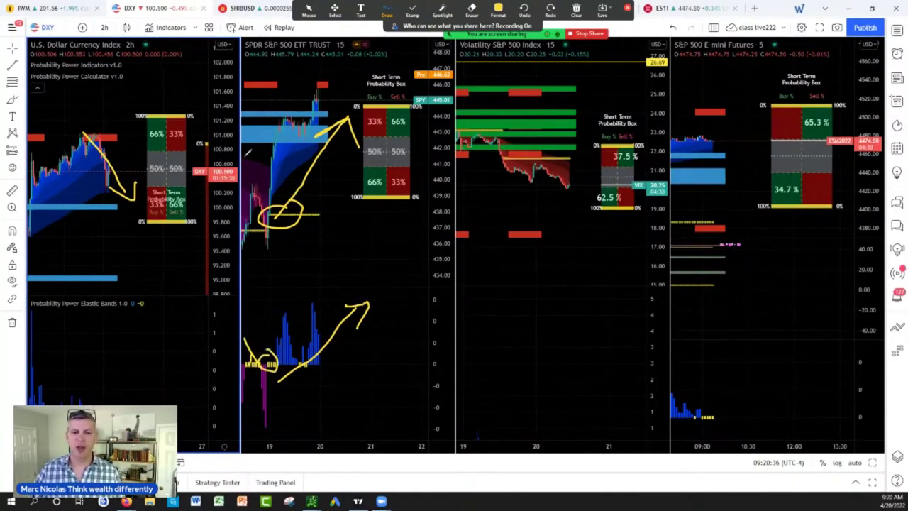
left_click_drag(247, 151, 256, 175)
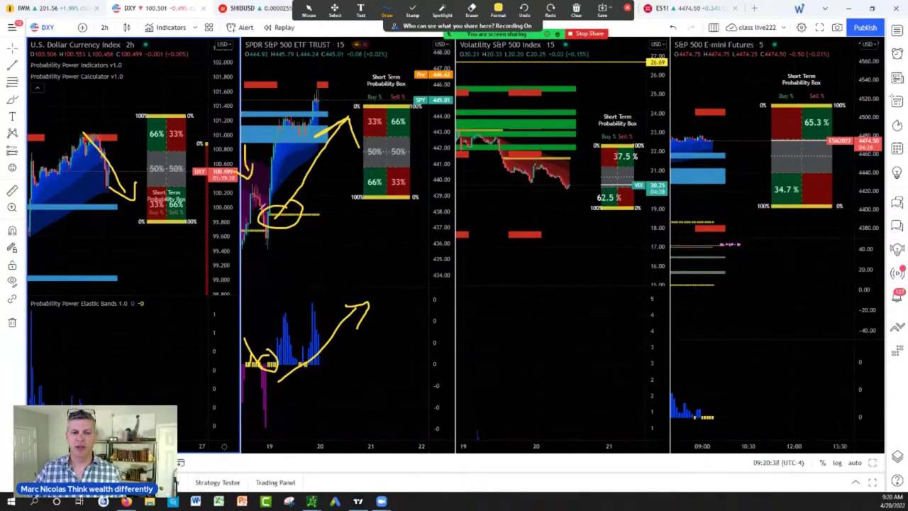
mouse_move(275, 243)
left_mouse_down()
mouse_move(294, 242)
mouse_move(316, 217)
left_mouse_up()
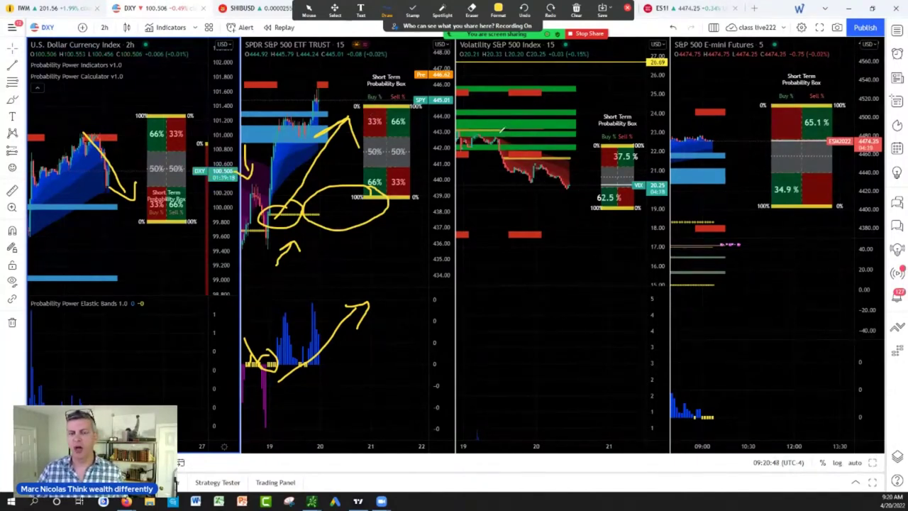
- Circle the VIX candles, box heading and green bands, and draw a falling-VIX arrow
left_click_drag(522, 129, 525, 134)
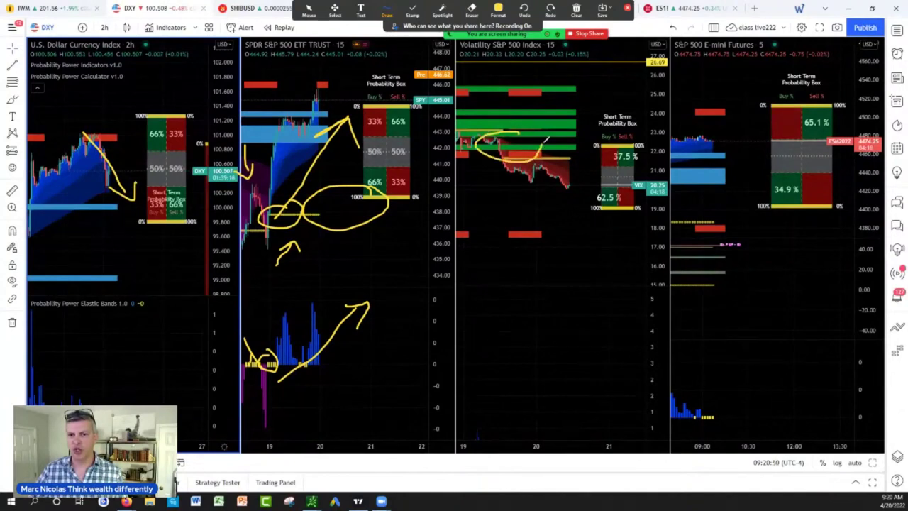
left_click_drag(625, 117, 628, 119)
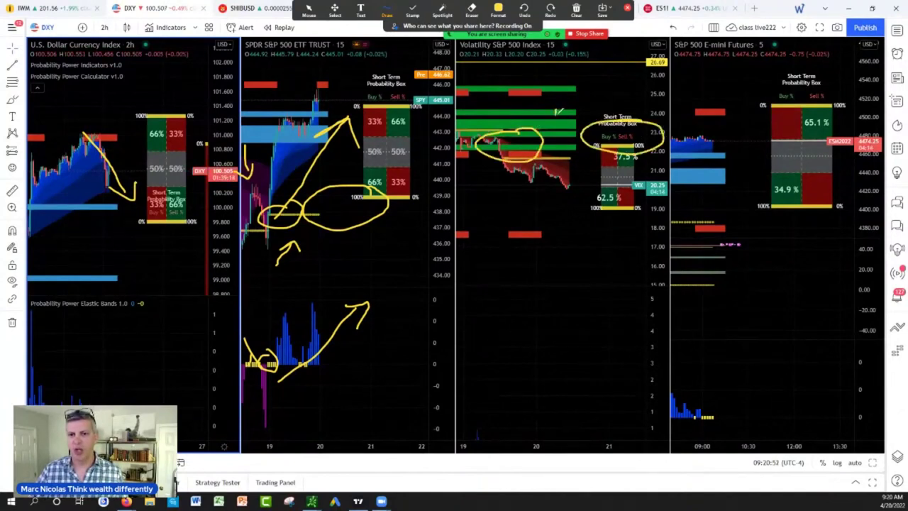
left_click_drag(560, 112, 560, 107)
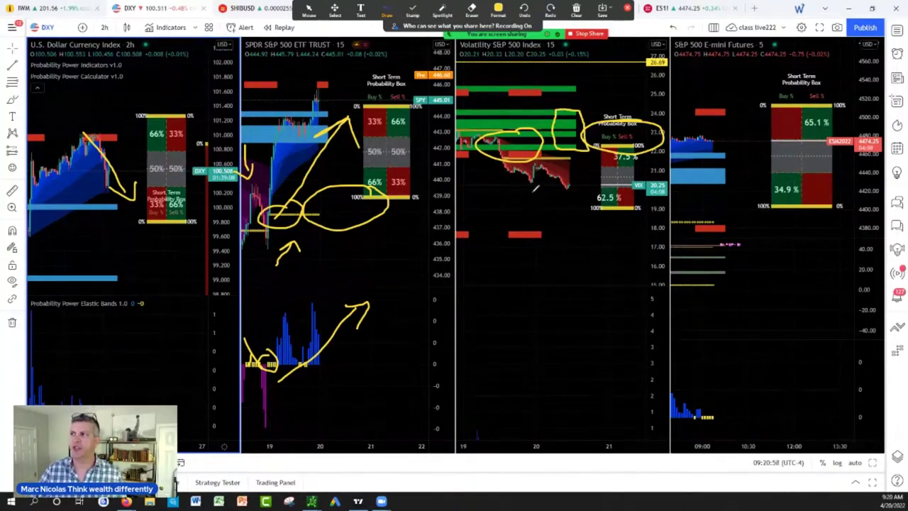
left_click_drag(489, 165, 561, 207)
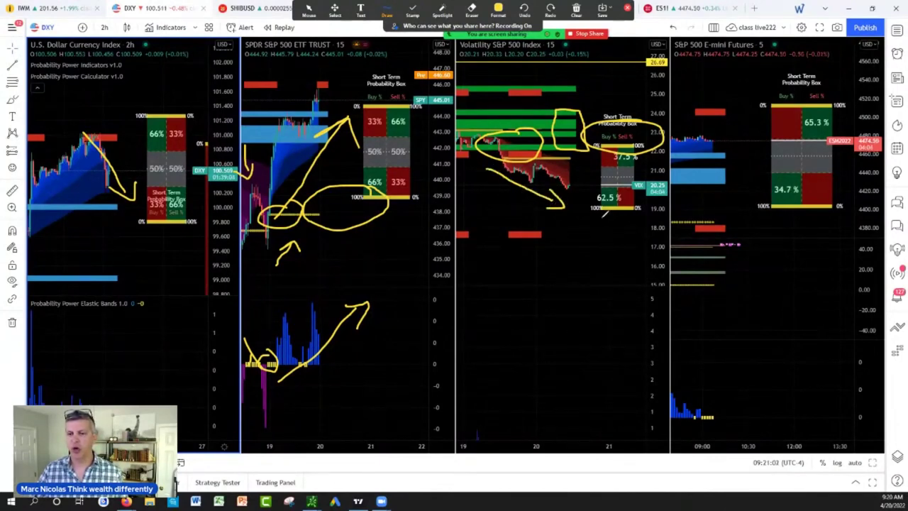
- Circle the VIX 62.5% reading and the area below it, and sketch an upward arrow on ES
left_click_drag(614, 188, 620, 190)
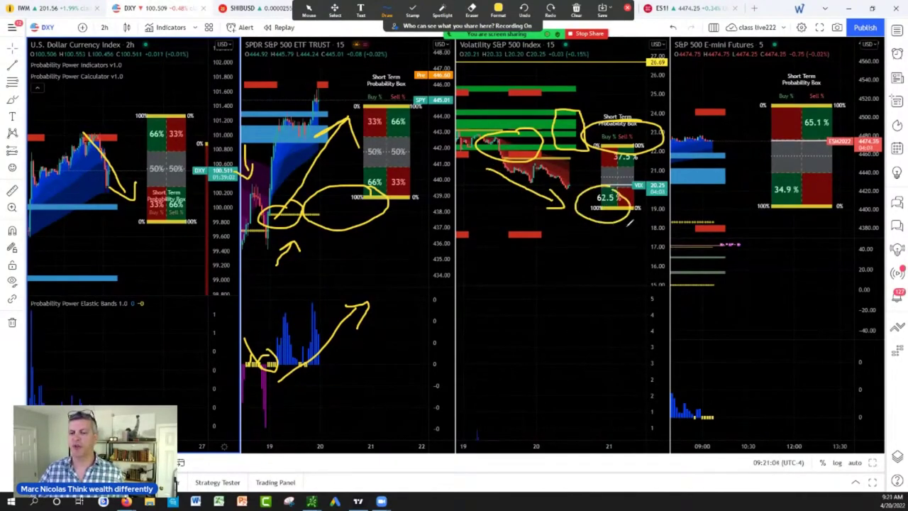
left_click_drag(589, 213, 649, 213)
mouse_move(568, 234)
left_mouse_down()
mouse_move(605, 243)
mouse_move(607, 270)
mouse_move(589, 297)
mouse_move(603, 304)
left_mouse_up()
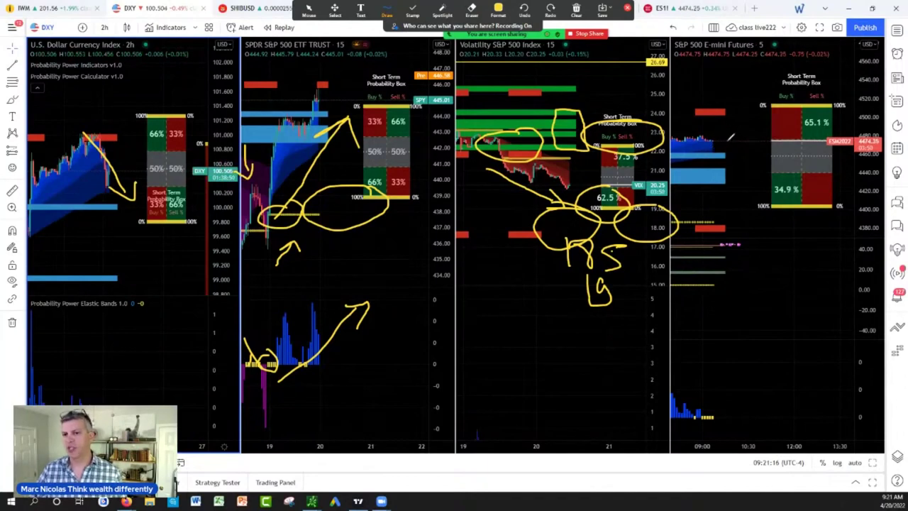
mouse_move(720, 149)
left_mouse_down()
mouse_move(759, 106)
mouse_move(839, 103)
left_mouse_up()
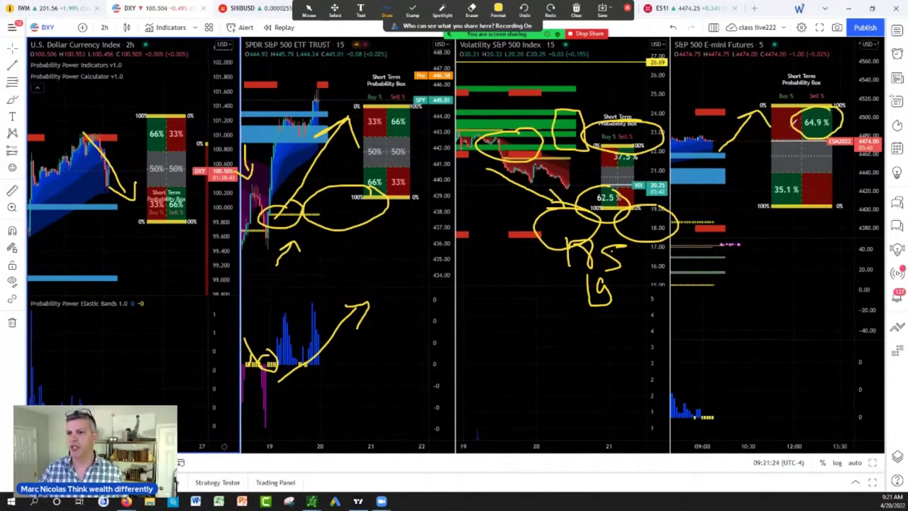
left_click(576, 8)
left_click(596, 33)
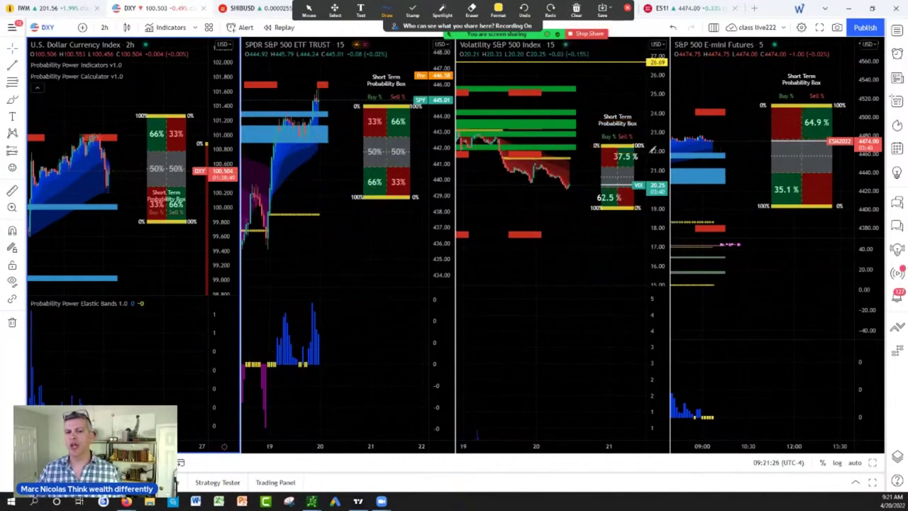
key("Escape")
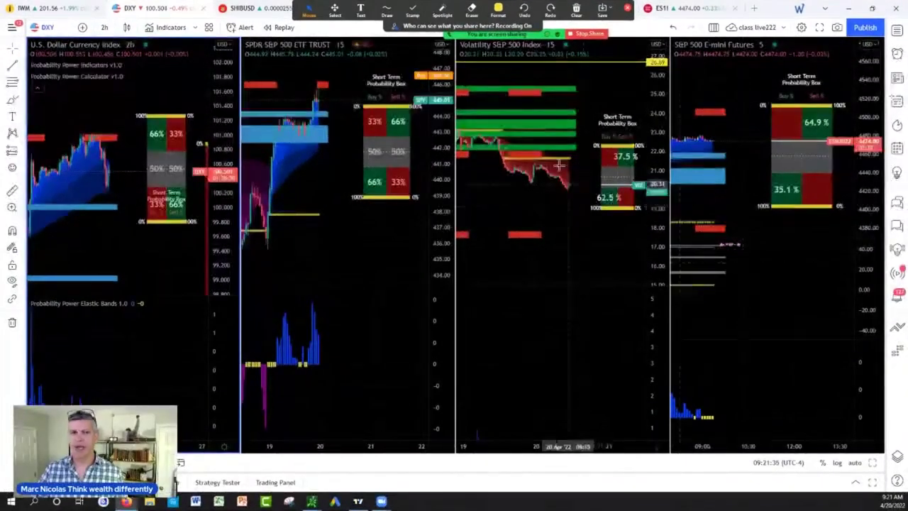
left_click_drag(462, 24, 580, 43)
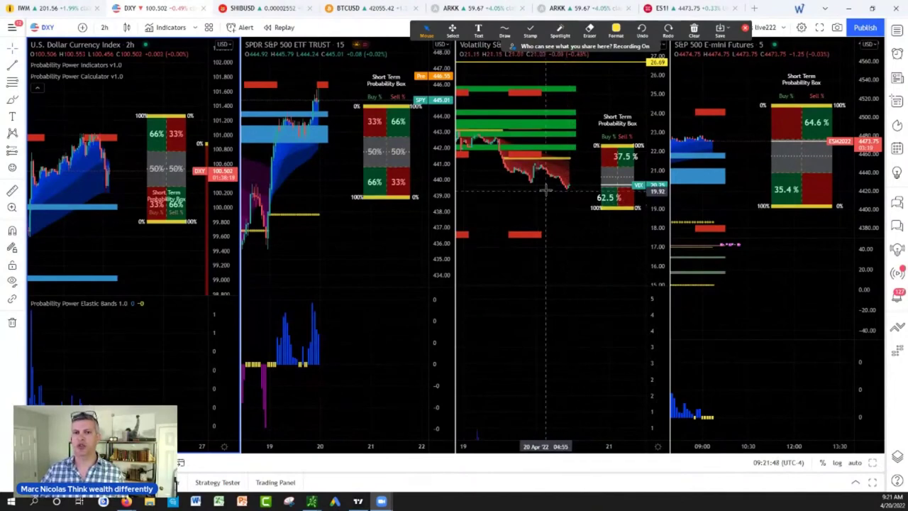
- Switch to the standalone ES1! chart and compress its price scale to reveal the Long Term box
left_click(663, 7)
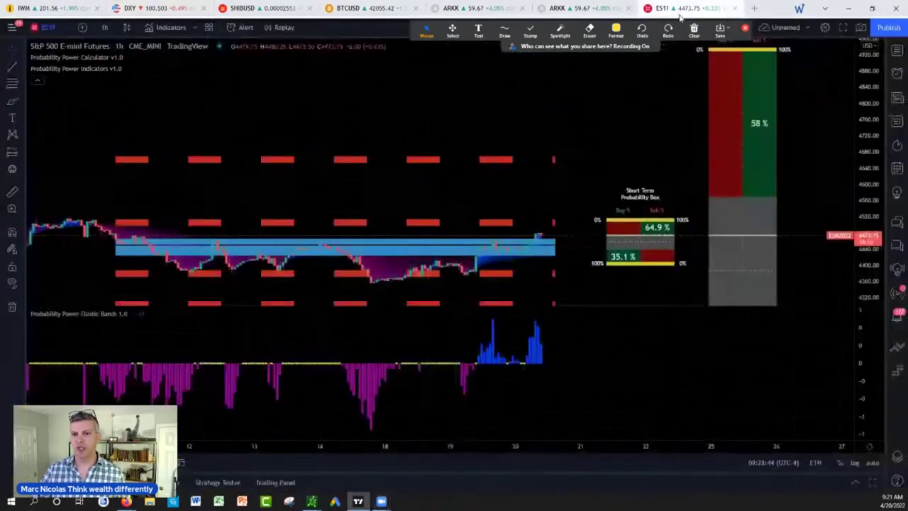
left_click_drag(882, 151, 867, 283)
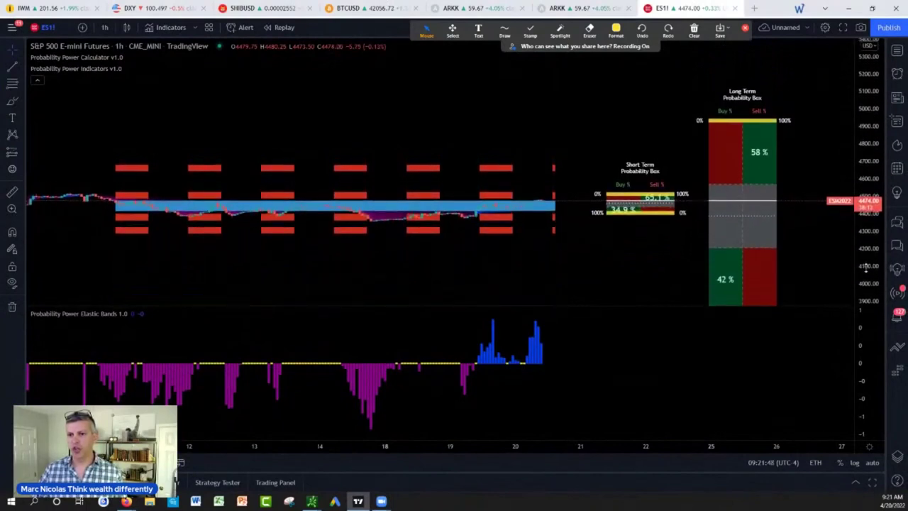
left_click(505, 30)
left_click(503, 50)
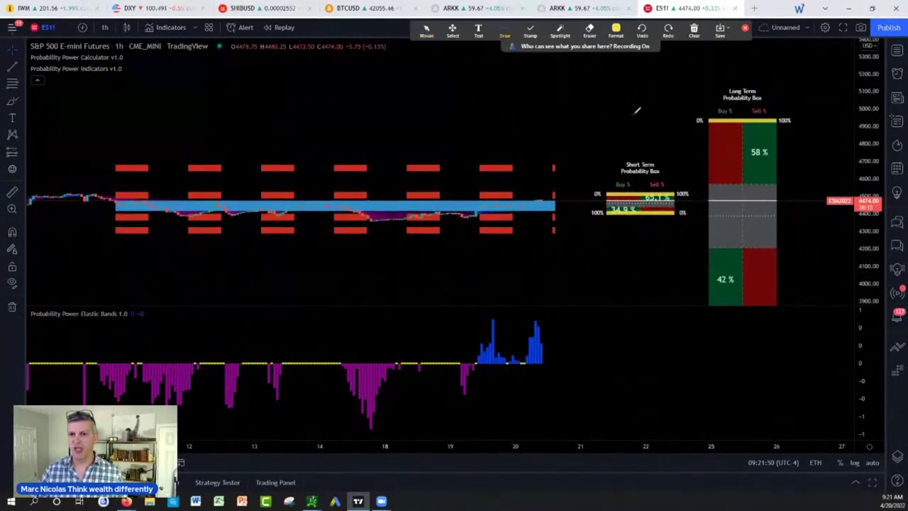
- Circle and handwrite notes on the Short Term and Long Term Probability Box labels
mouse_move(649, 144)
left_mouse_down()
mouse_move(617, 190)
mouse_move(647, 145)
left_mouse_up()
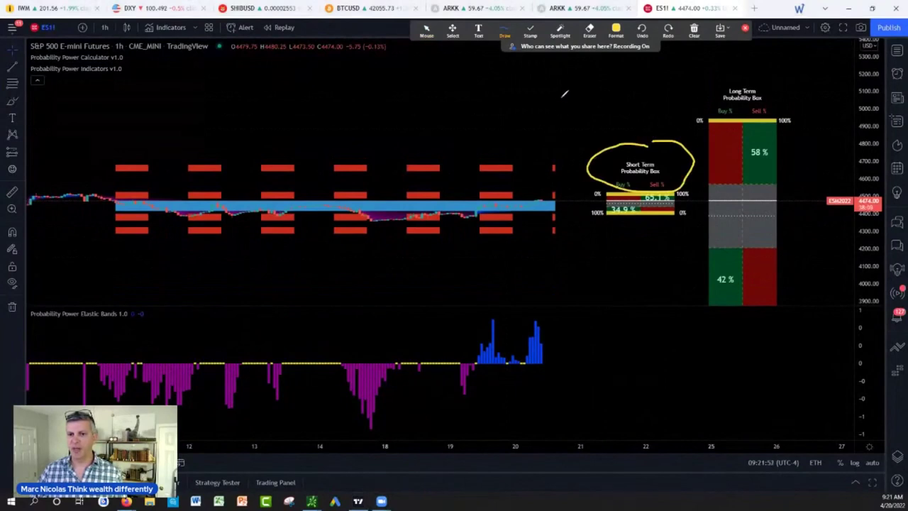
mouse_move(564, 95)
left_mouse_down()
mouse_move(582, 131)
mouse_move(594, 117)
left_mouse_up()
mouse_move(599, 98)
left_mouse_down()
mouse_move(611, 128)
mouse_move(640, 102)
left_mouse_up()
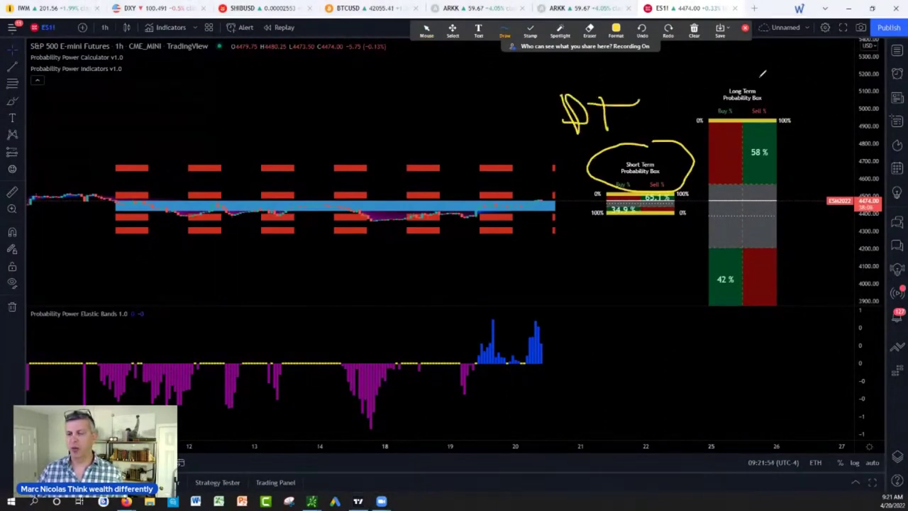
mouse_move(762, 73)
left_mouse_down()
mouse_move(781, 121)
mouse_move(772, 65)
mouse_move(816, 92)
mouse_move(852, 68)
left_mouse_up()
mouse_move(841, 72)
left_mouse_down()
mouse_move(836, 122)
mouse_move(851, 133)
left_mouse_up()
mouse_move(830, 103)
left_mouse_down()
mouse_move(859, 100)
mouse_move(858, 131)
left_mouse_up()
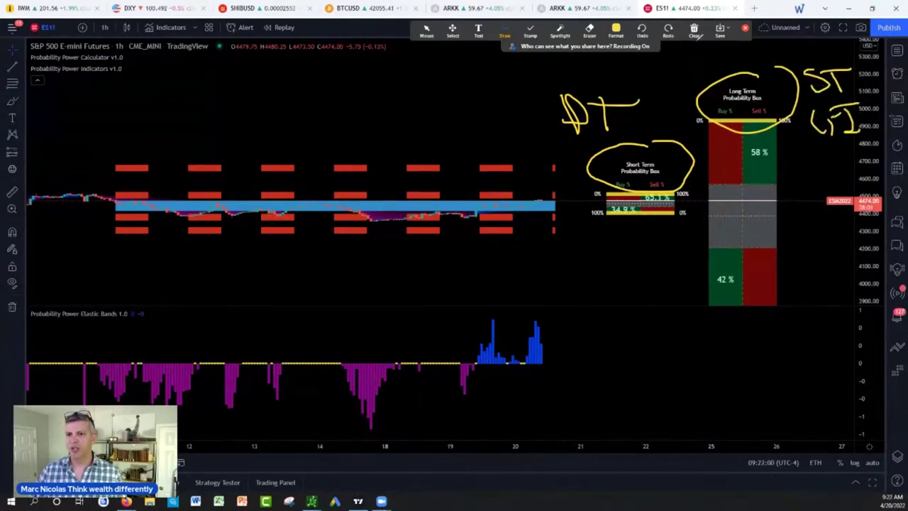
- Clear all drawings and compress the price scale to show the full 58.1%/41.9% box
left_click(694, 30)
left_click(710, 43)
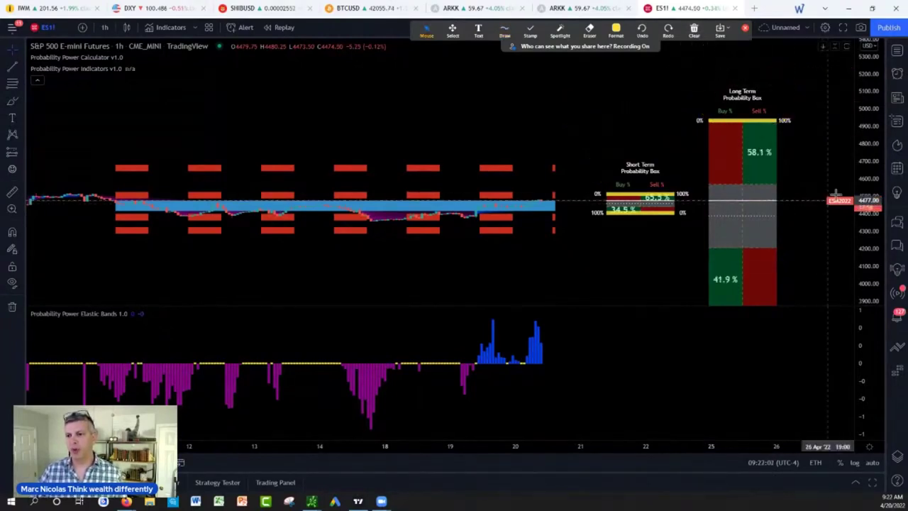
left_click_drag(869, 213, 869, 190)
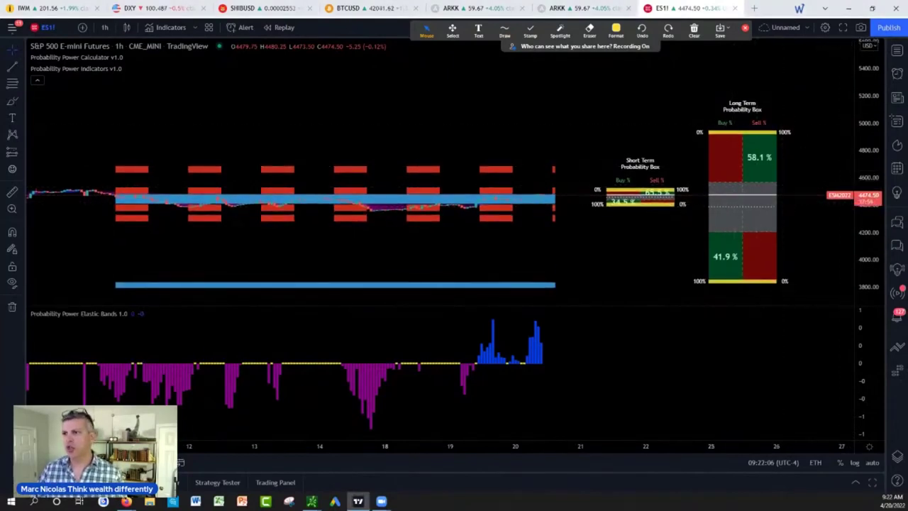
- Switch to Firefox, dismiss the stray menus, and load YouTube from the bookmark
key("alt+Tab")
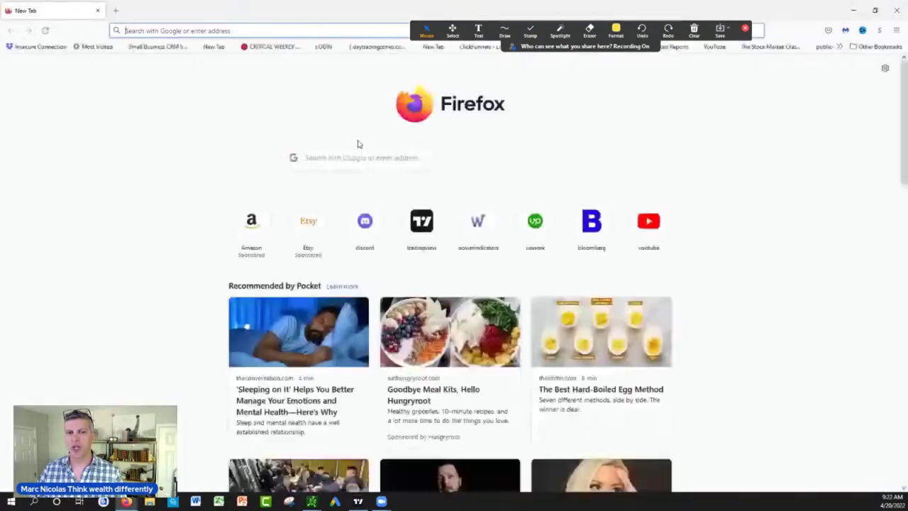
left_click(260, 30)
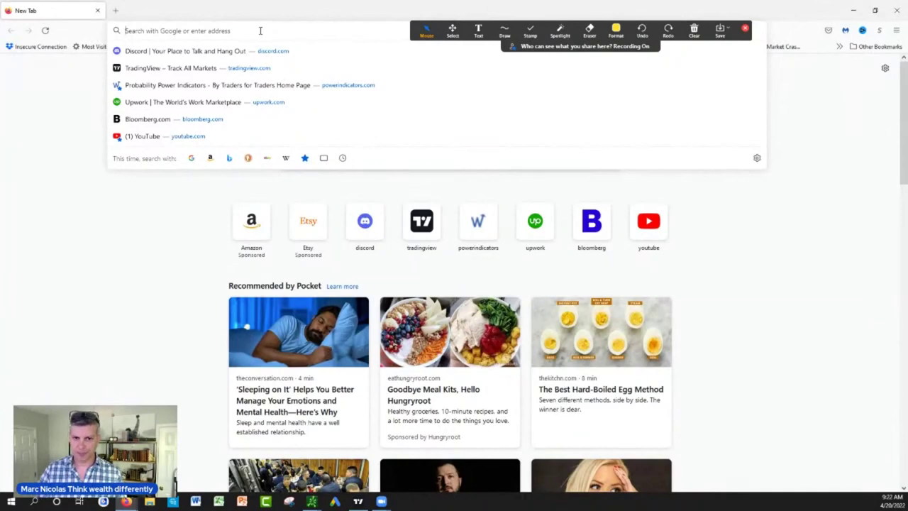
left_click(752, 177)
left_click(694, 30)
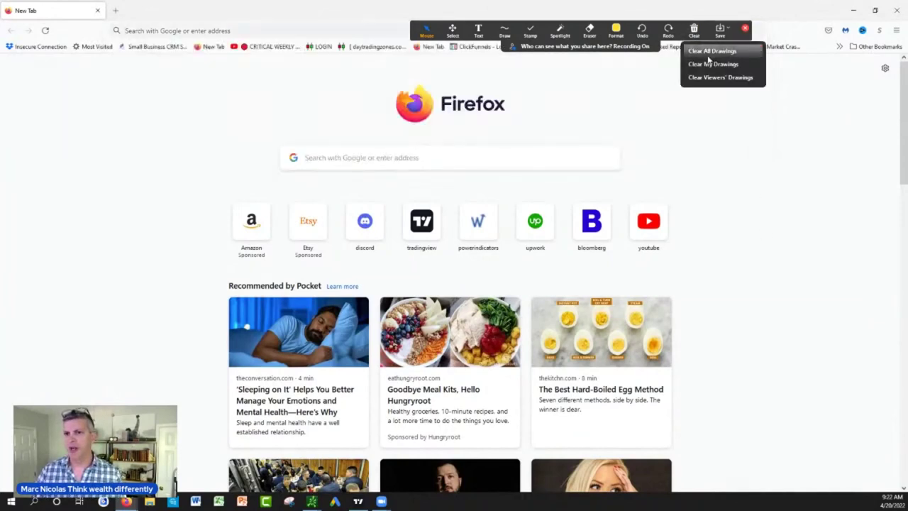
left_click(711, 52)
left_click(709, 47)
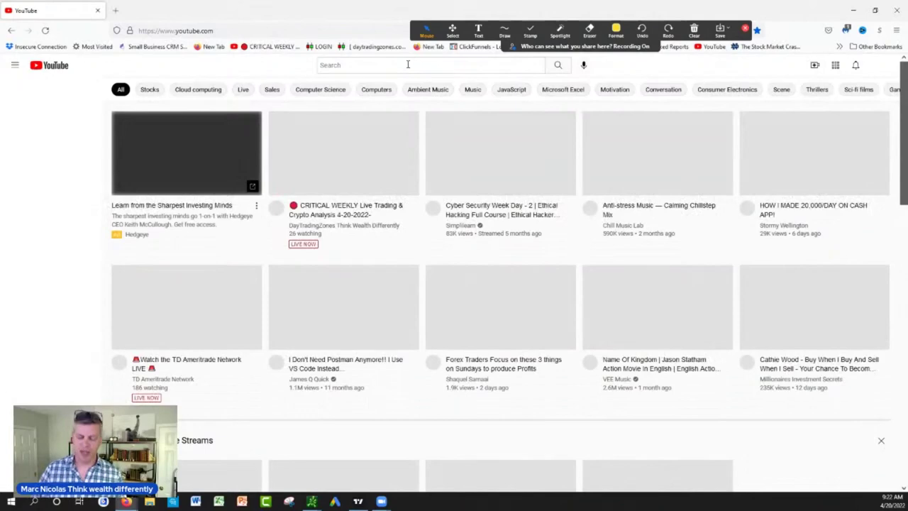
type("power")
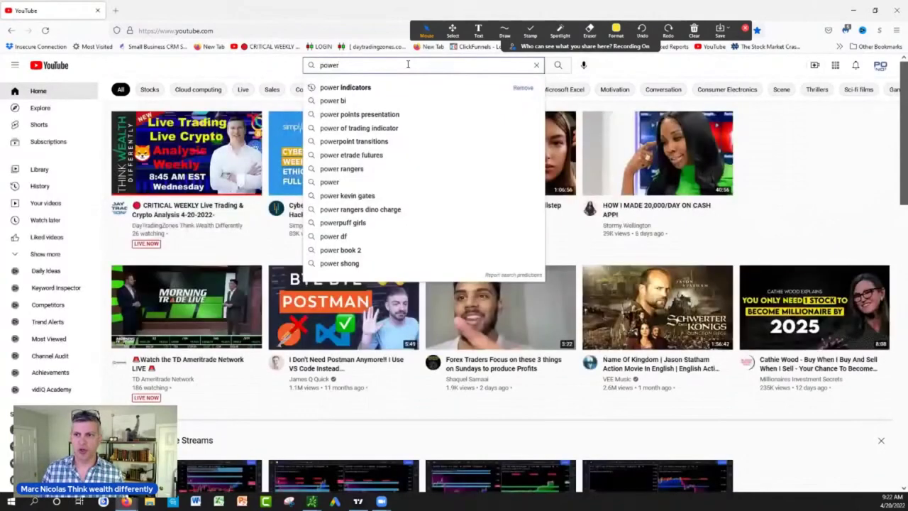
- Submit the YouTube search for 'power indicators'
key("Down")
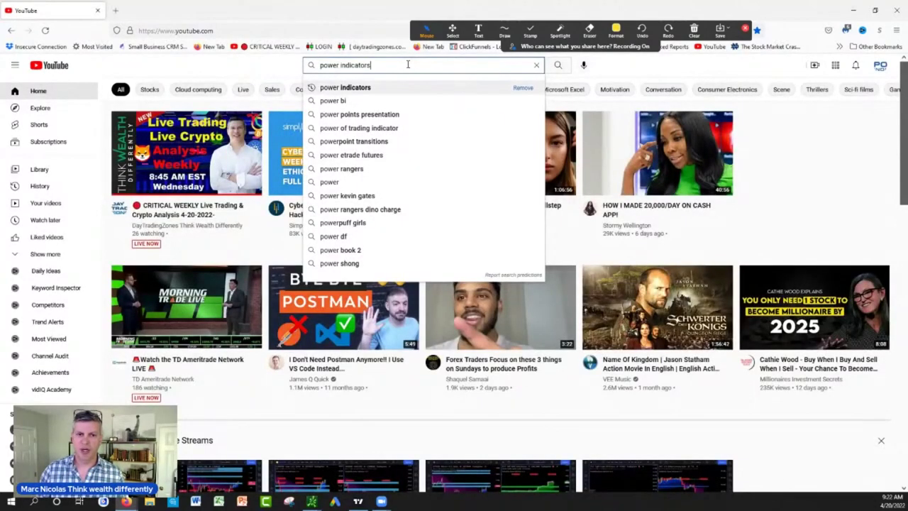
key("Return")
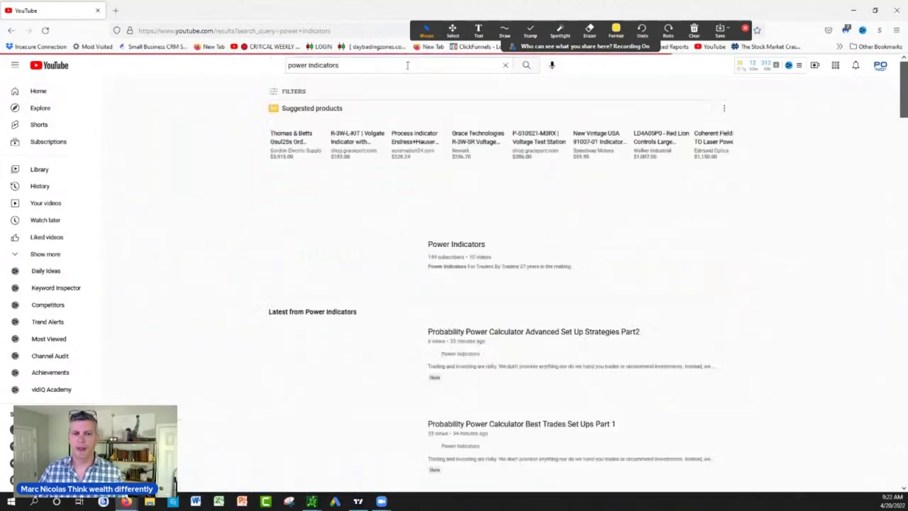
- Open the Power Indicators channel from the search results
left_click(336, 205)
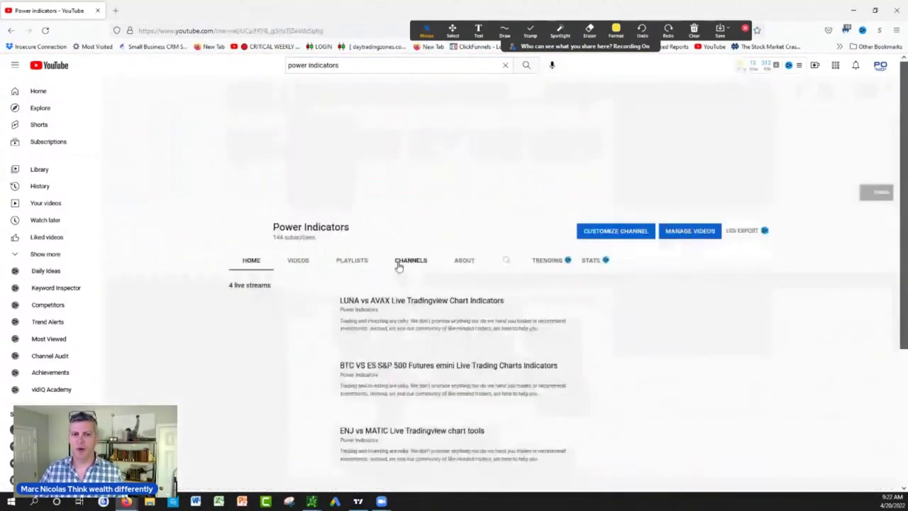
scroll(540, 348, "down", 3)
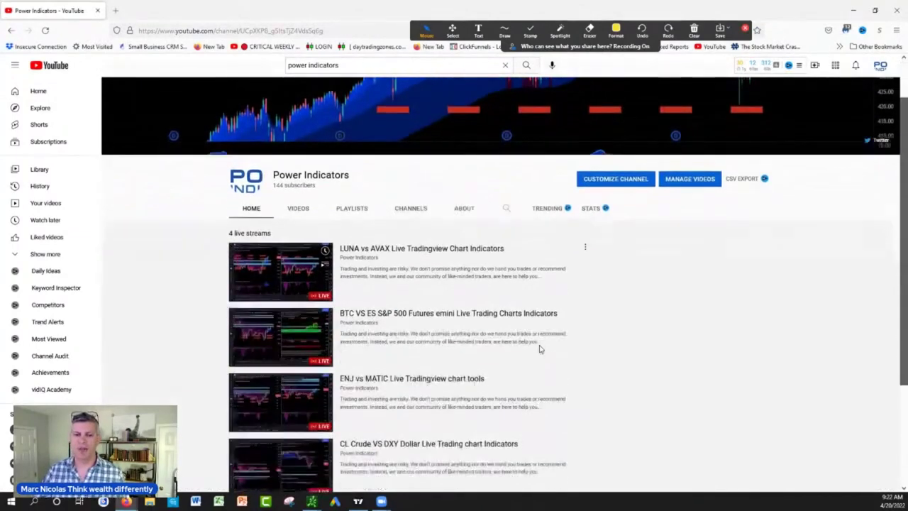
scroll(540, 348, "down", 3)
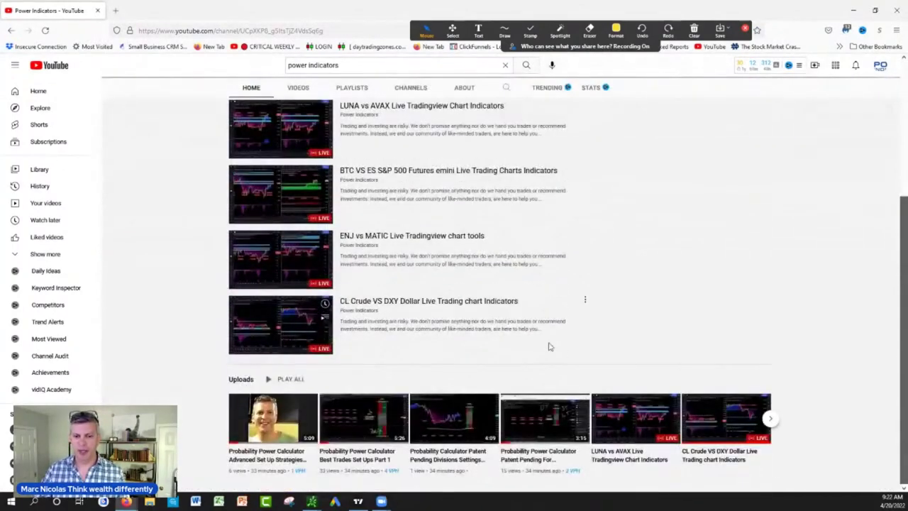